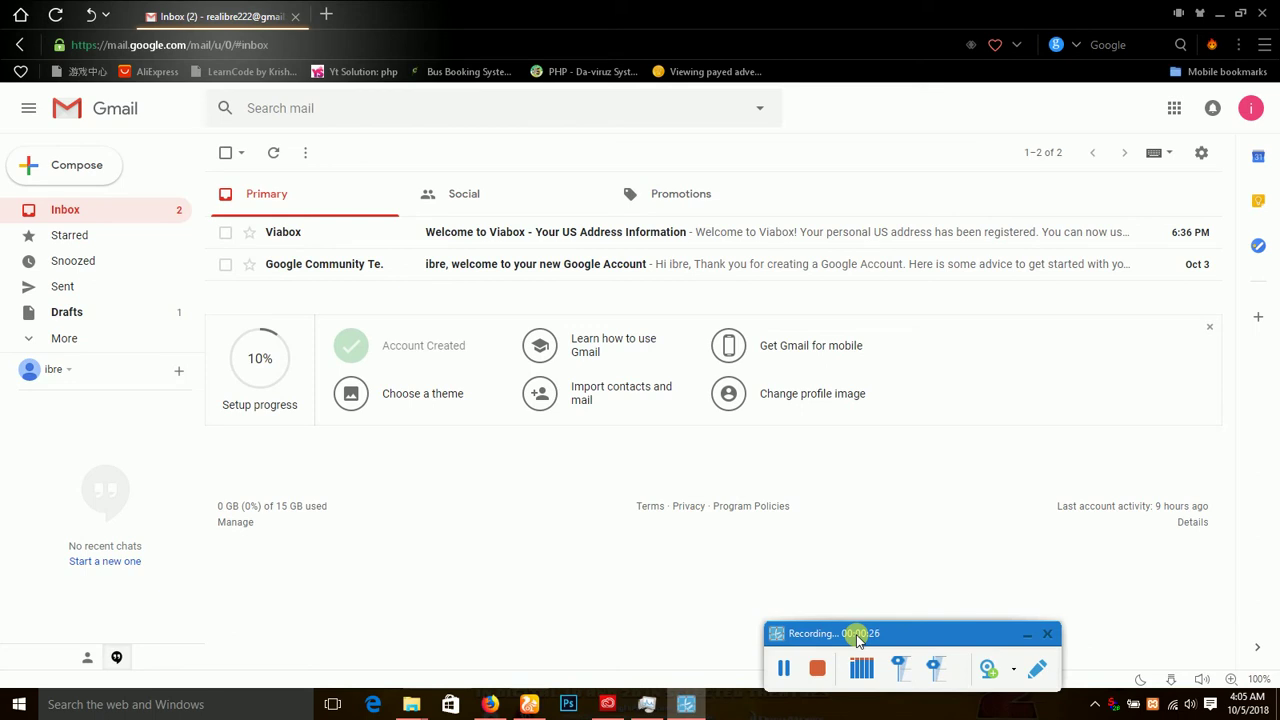
Load paypal.com/ke, the PayPal Kenya home page, in a new browser tab.
{"action": "left_click_drag", "start_coordinate": [857, 640], "coordinate": [858, 656]}
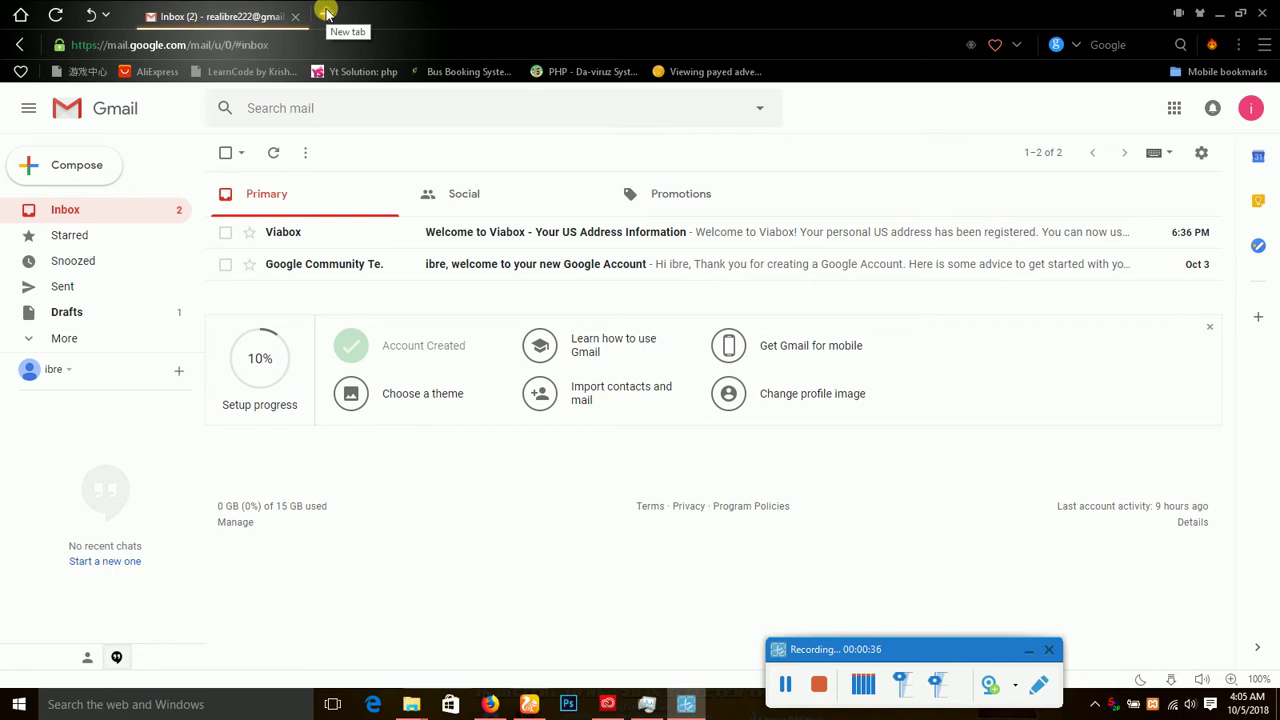
{"action": "left_click", "coordinate": [326, 12]}
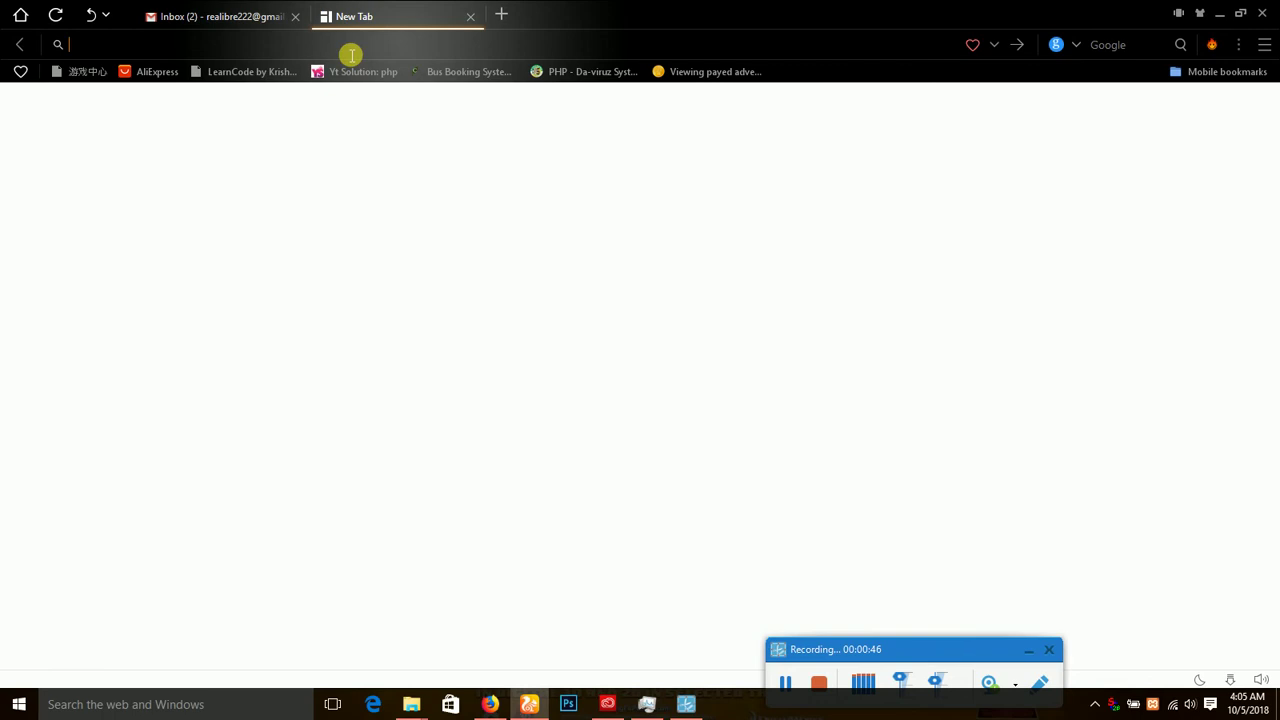
{"action": "type", "text": "pa"}
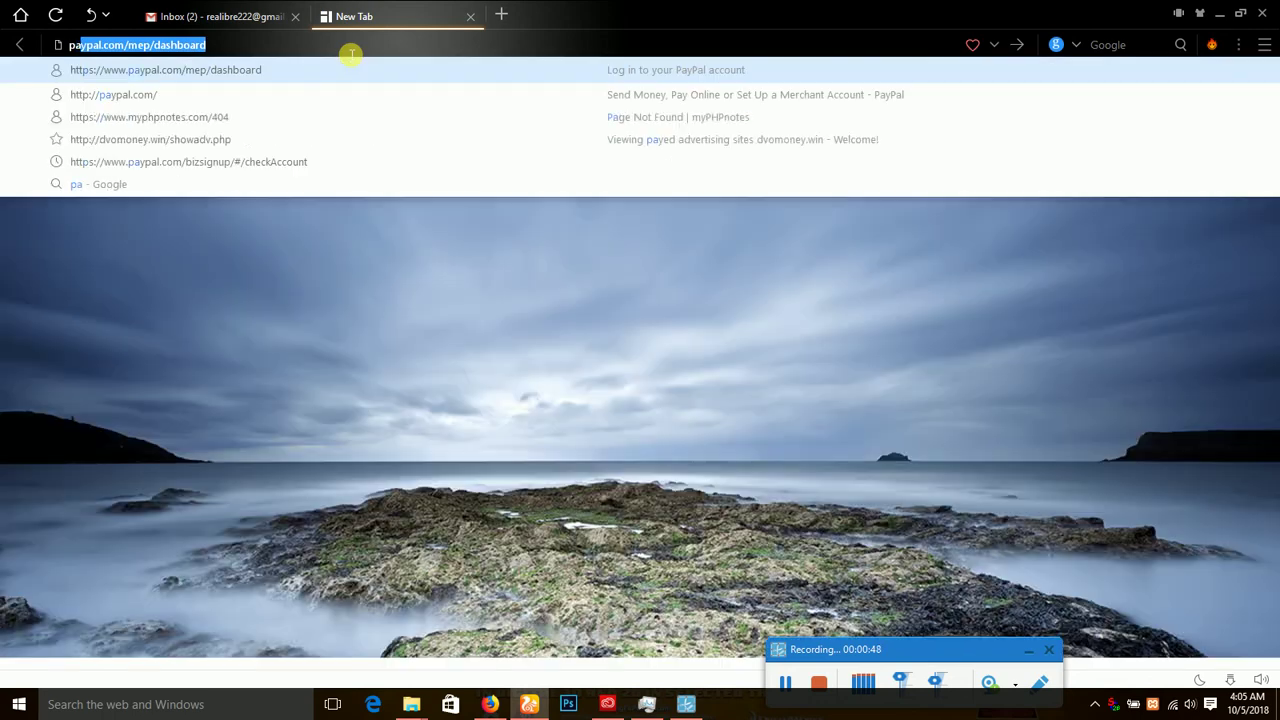
{"action": "type", "text": "ypal"}
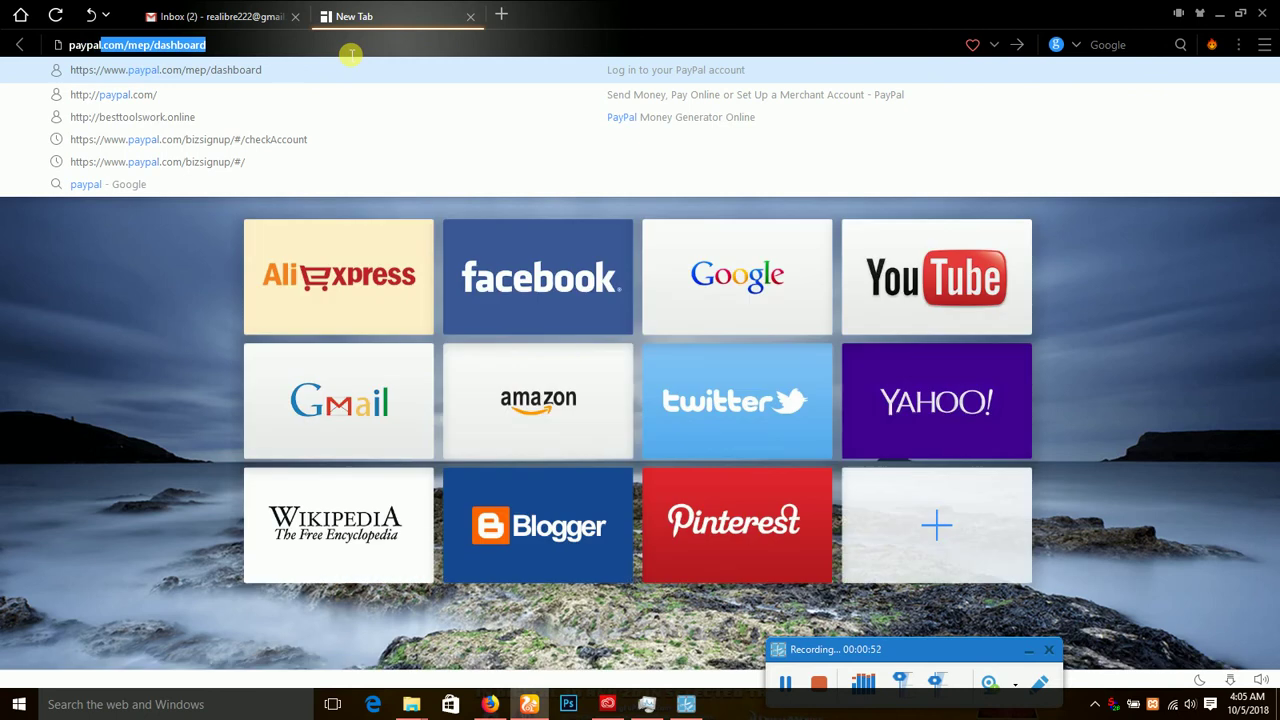
{"action": "type", "text": ".com/ke"}
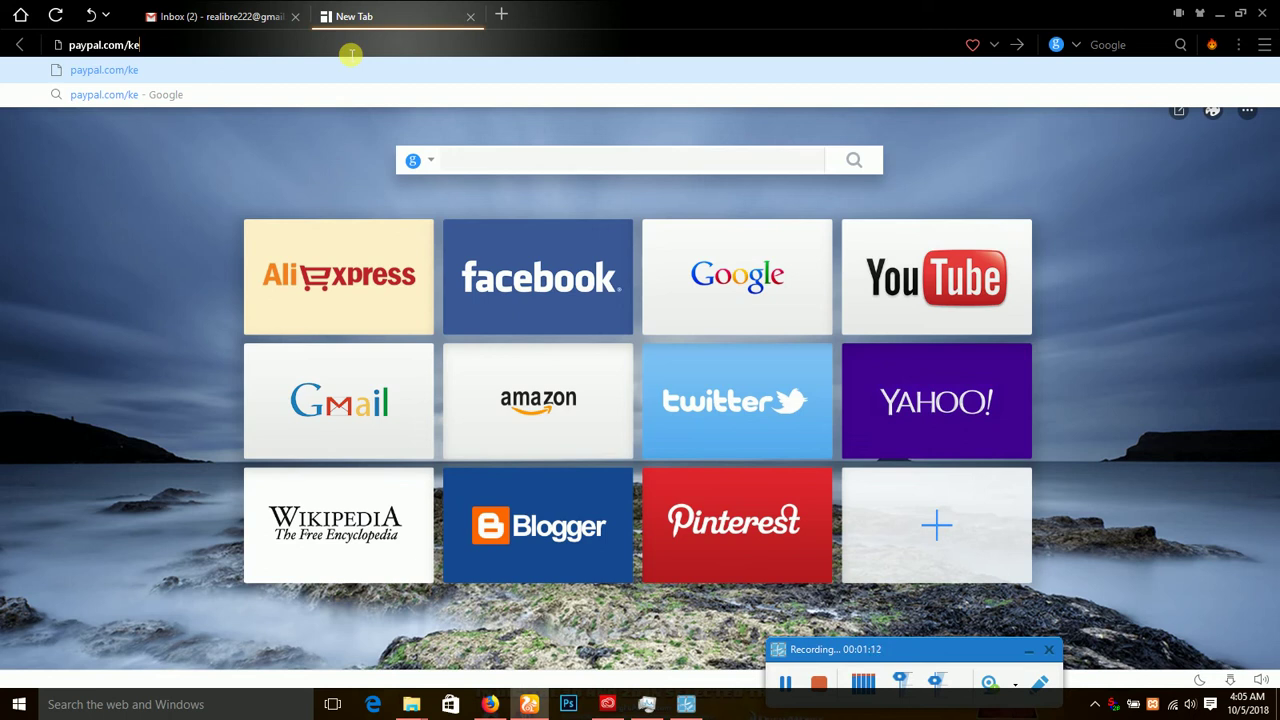
{"action": "key", "text": "Escape"}
{"action": "key", "text": "Return"}
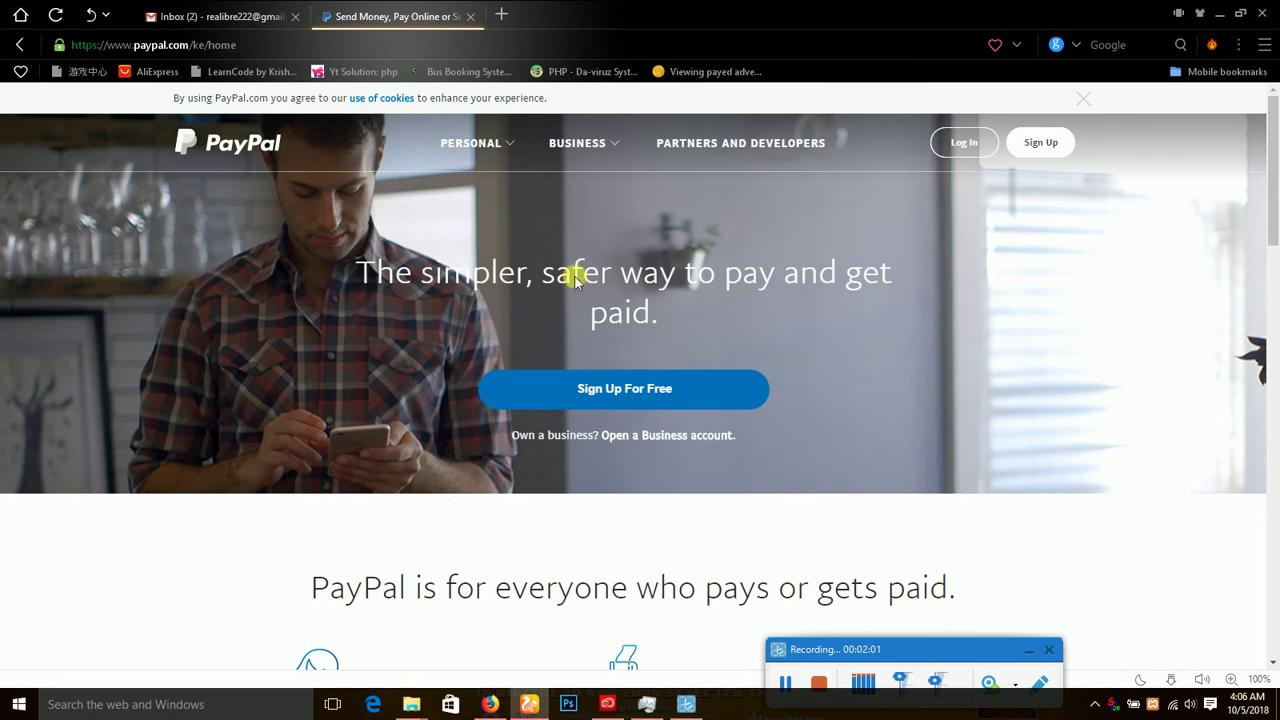
Start a PayPal Business Account sign-up up to the email page, then return to the Gmail tab.
{"action": "left_click", "coordinate": [618, 389]}
{"action": "left_click", "coordinate": [1041, 148]}
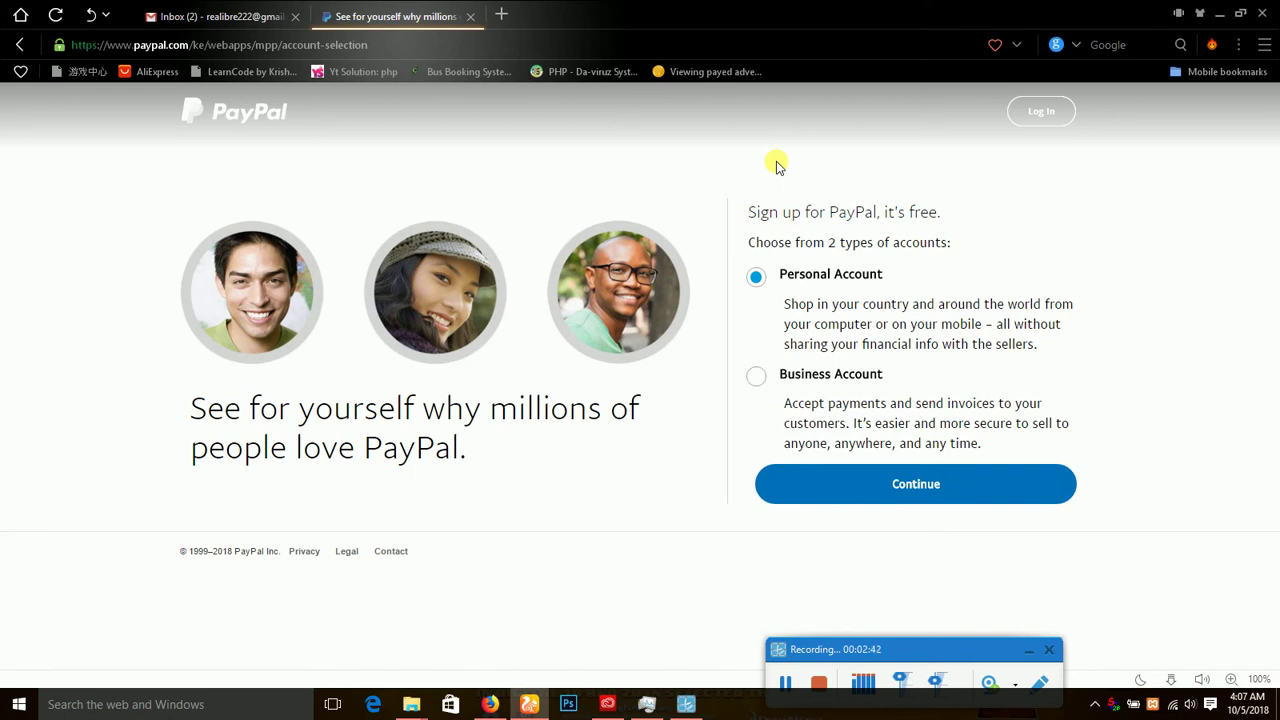
{"action": "left_click", "coordinate": [756, 378]}
{"action": "left_click", "coordinate": [900, 490]}
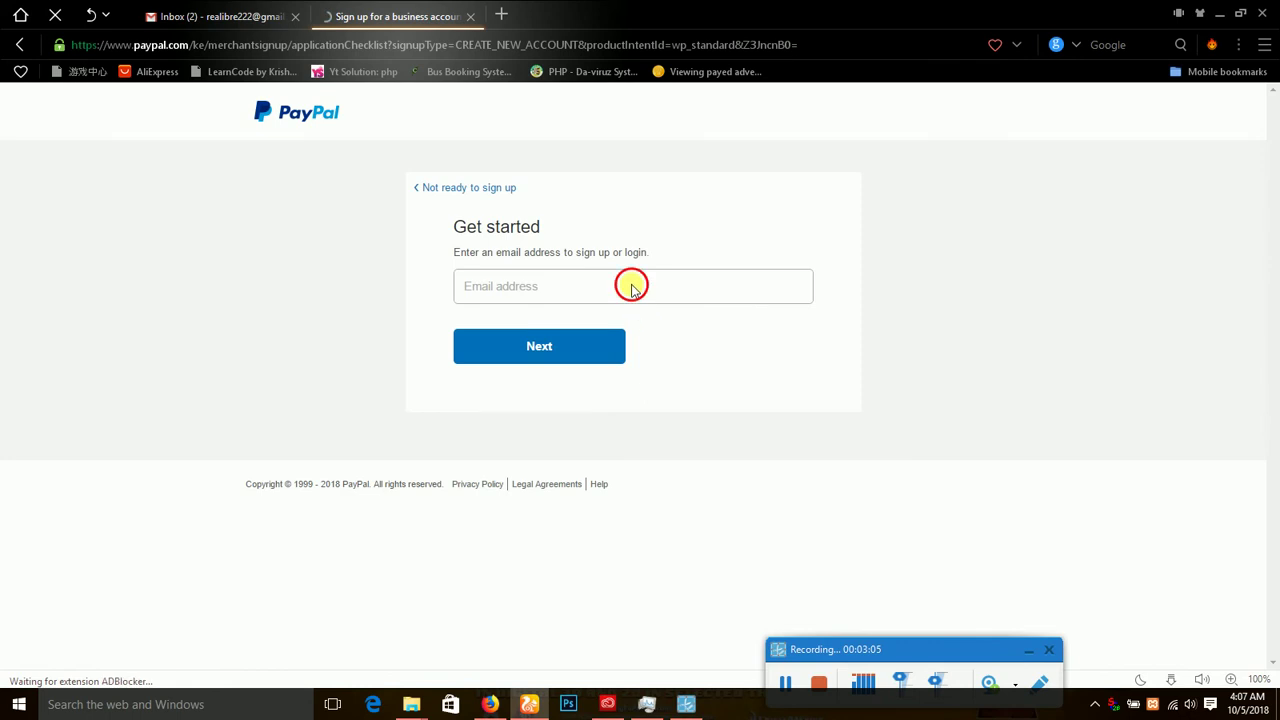
{"action": "left_click", "coordinate": [501, 288]}
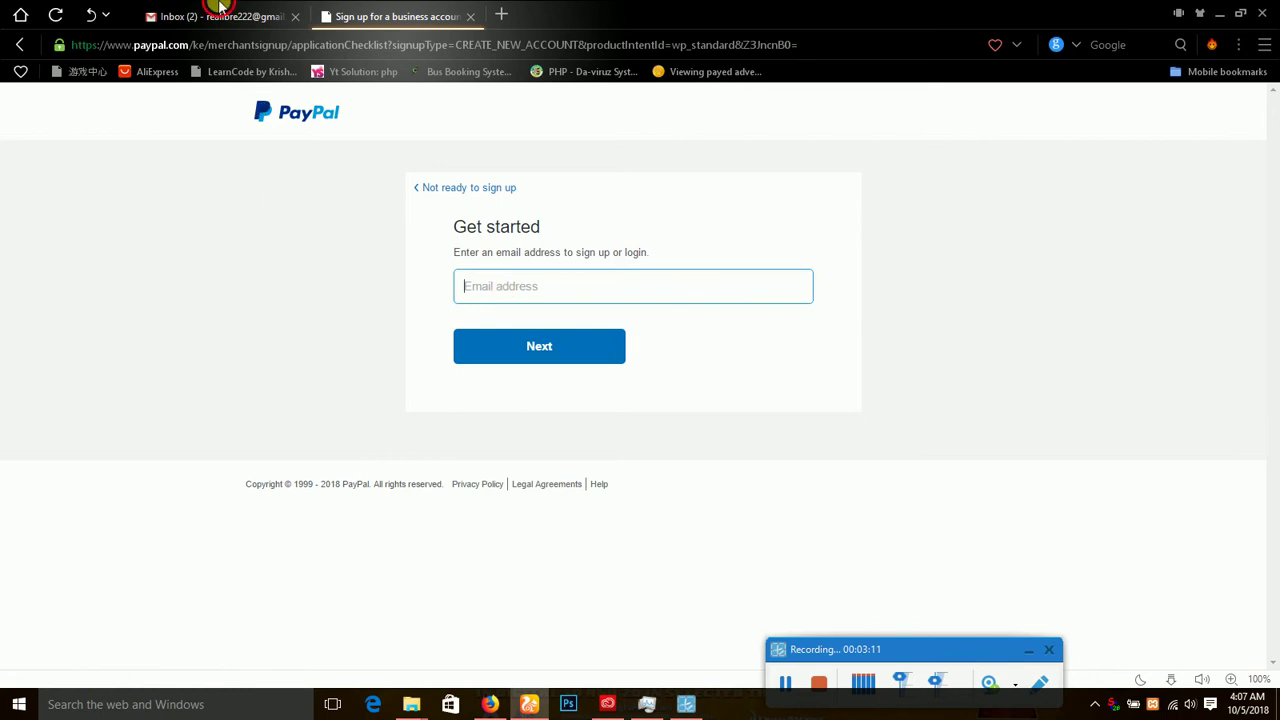
{"action": "key", "text": "ctrl+Tab"}
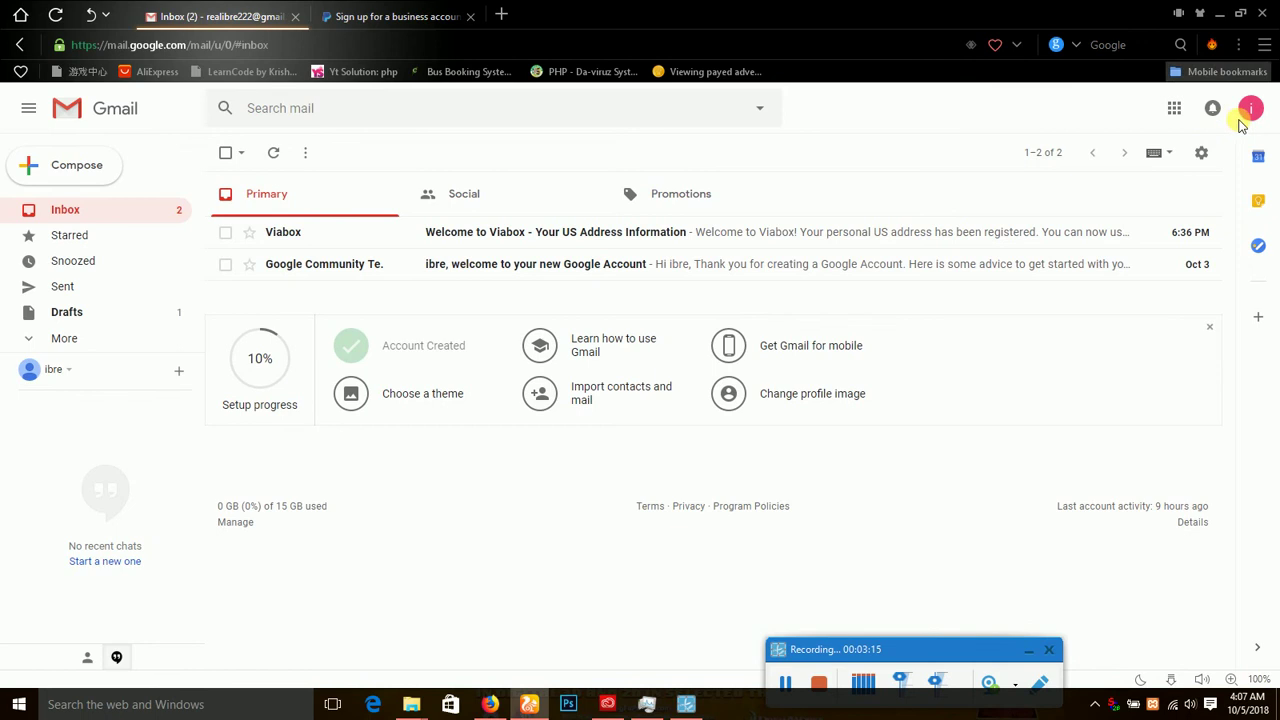
Select the Gmail account's email address from the profile menu, then go back to the PayPal tab.
{"action": "left_click", "coordinate": [1249, 114]}
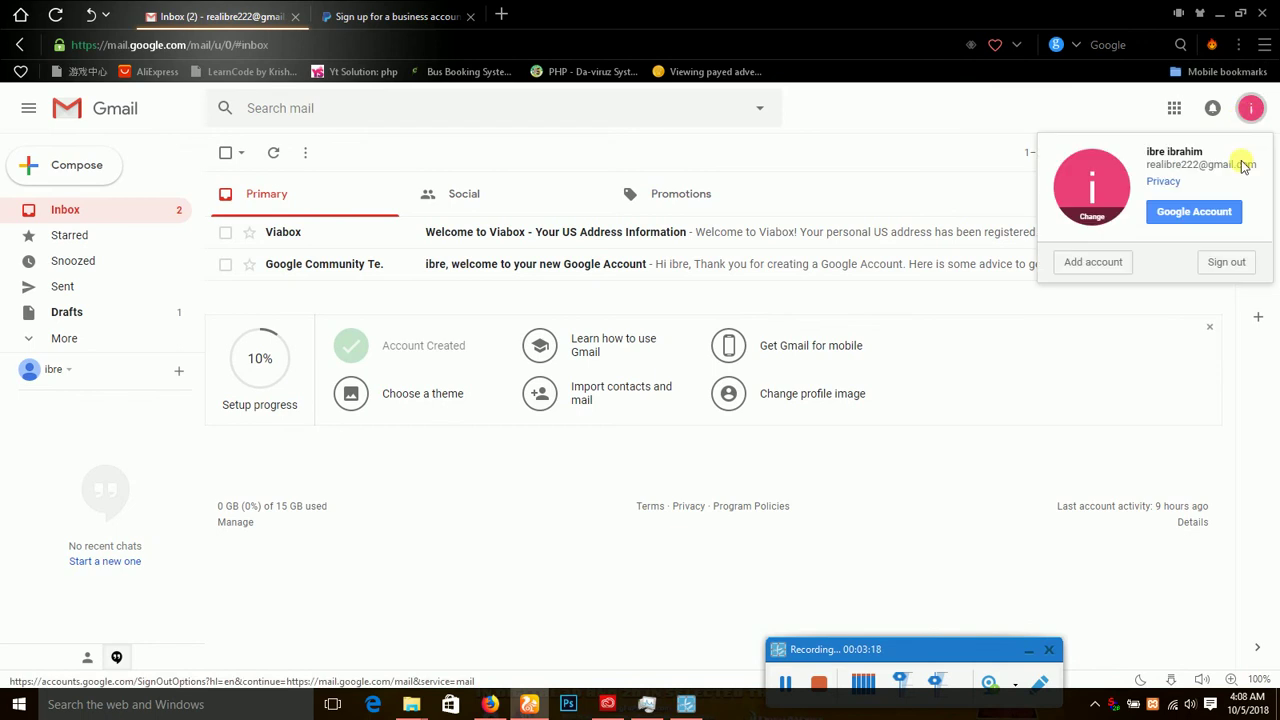
{"action": "triple_click", "coordinate": [1154, 168]}
{"action": "left_click", "coordinate": [1158, 172]}
{"action": "left_click_drag", "start_coordinate": [1158, 172], "coordinate": [1265, 172]}
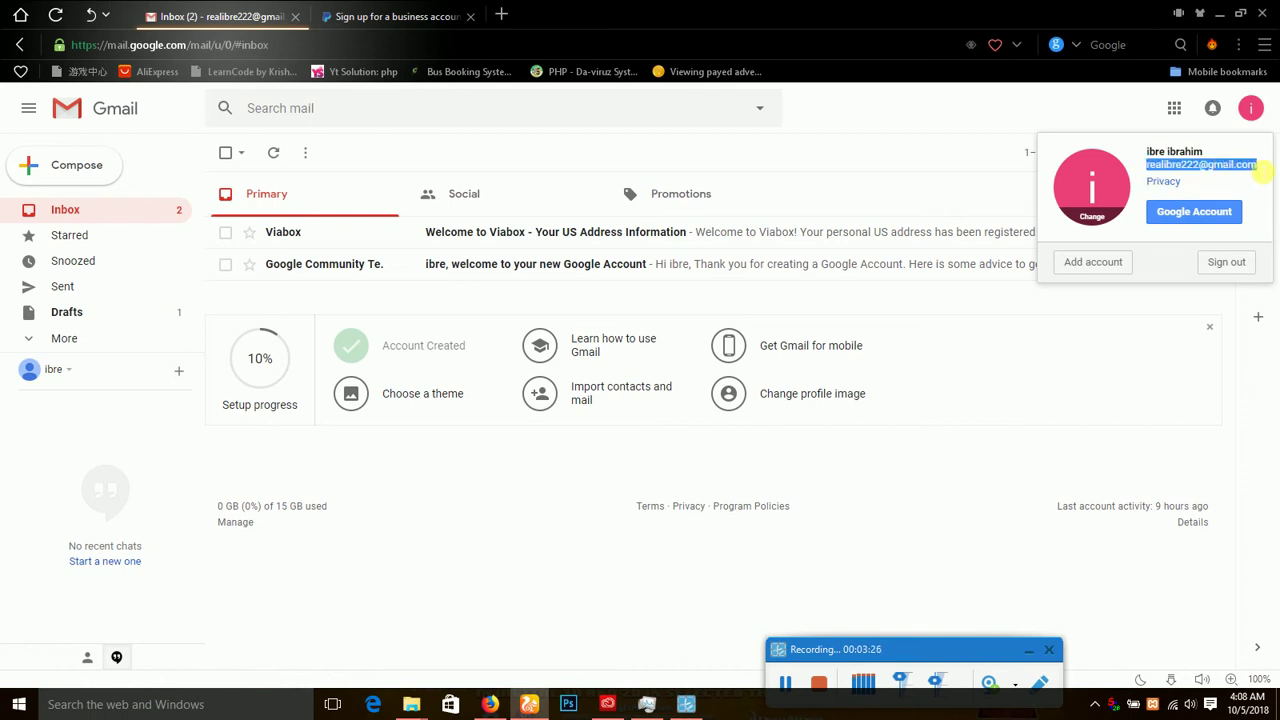
{"action": "left_click", "coordinate": [1264, 170]}
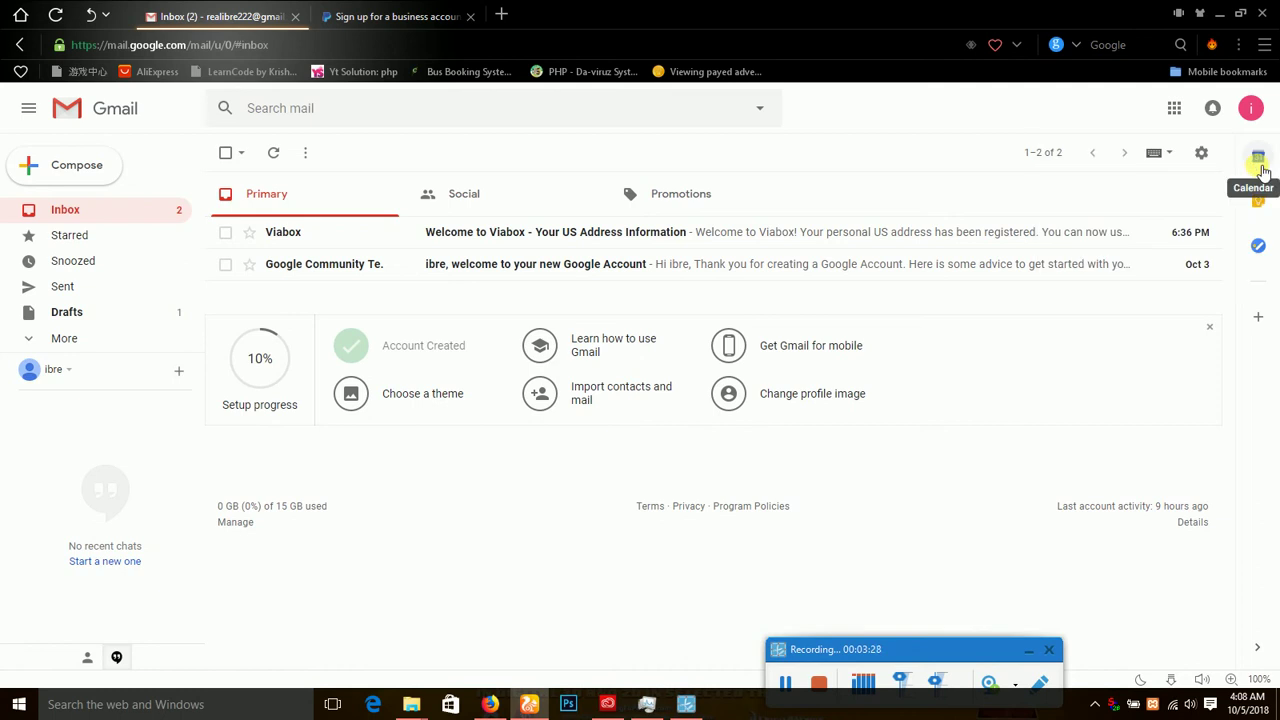
{"action": "left_click", "coordinate": [424, 14]}
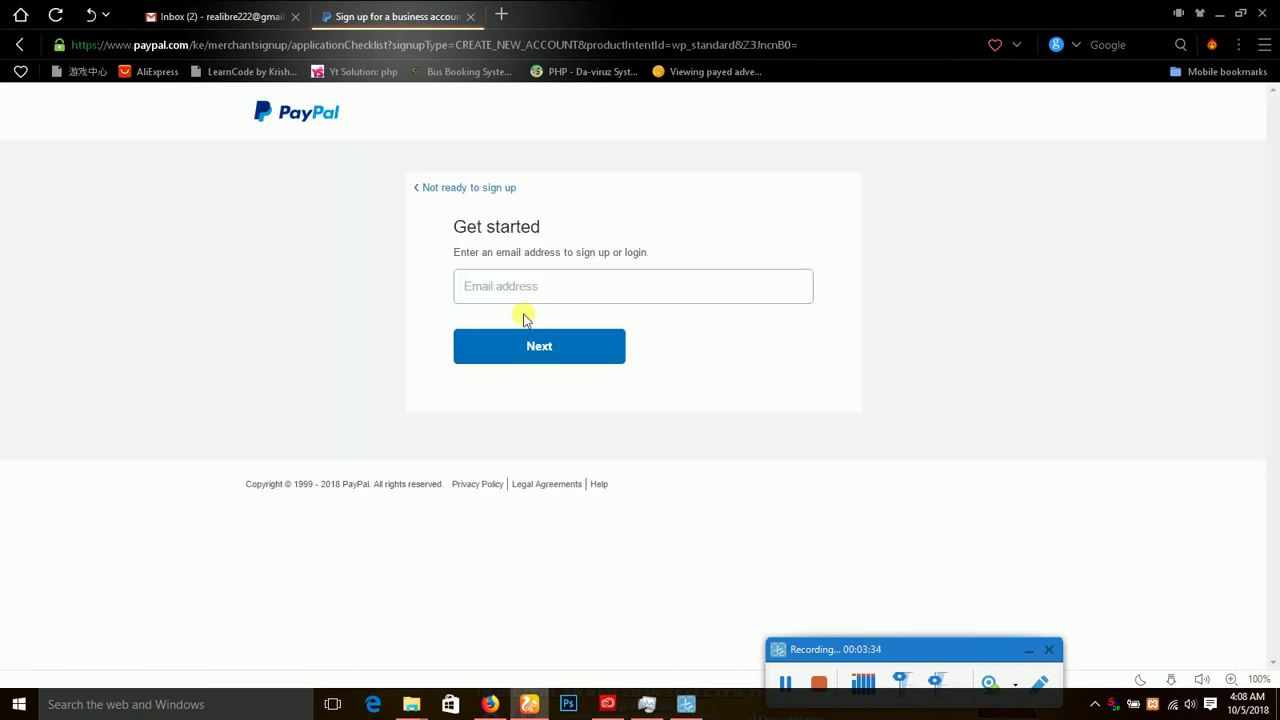
Paste the Gmail account's email address into the Email field, correct it, and submit.
{"action": "left_click", "coordinate": [550, 288]}
{"action": "key", "text": "ctrl+f"}
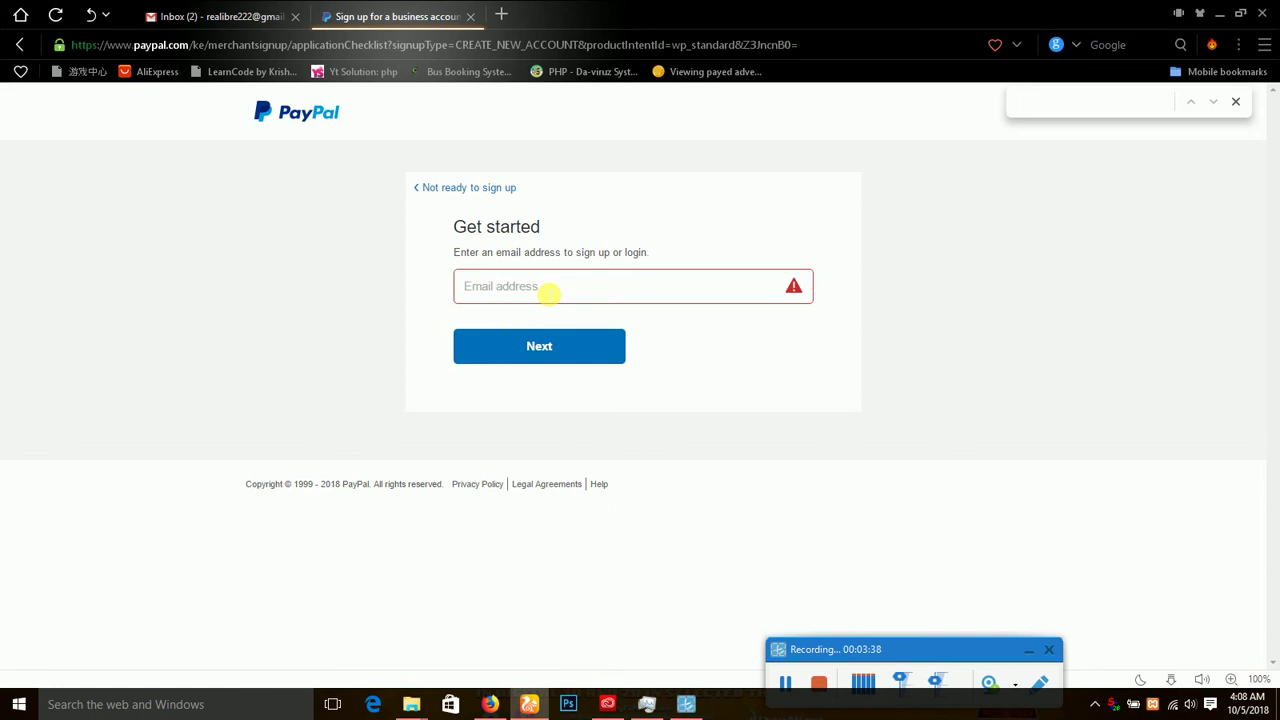
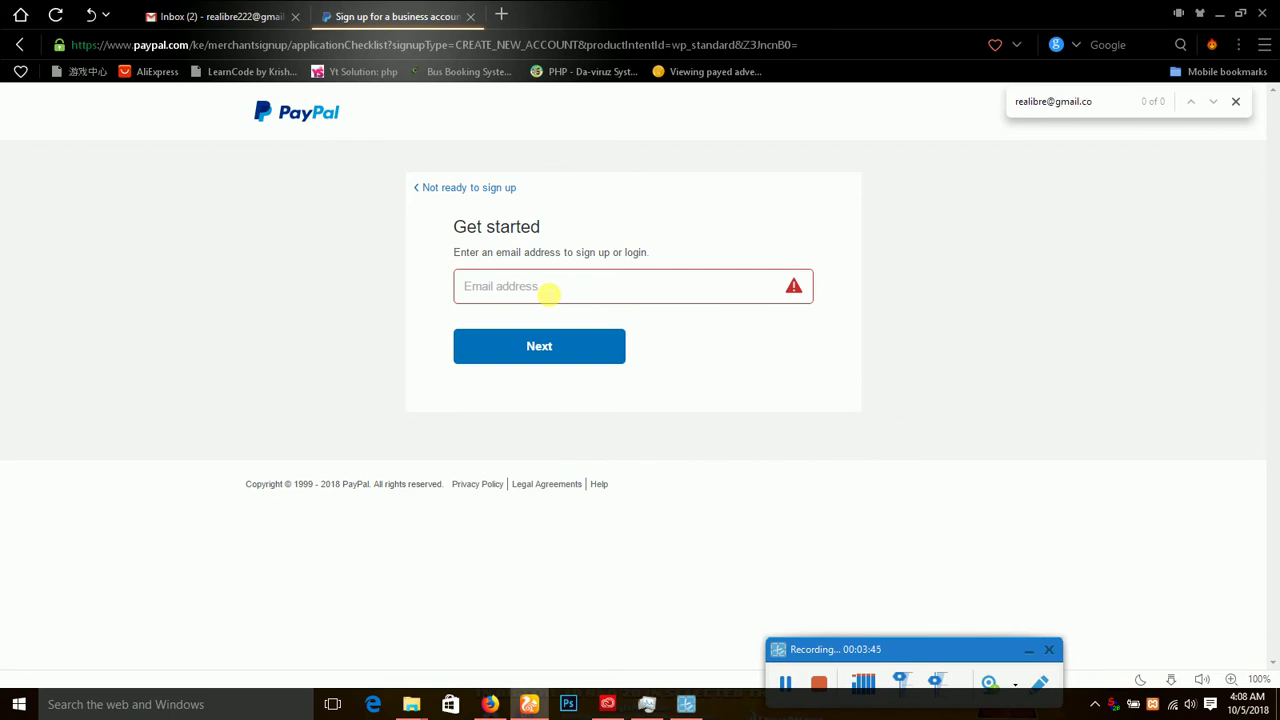
{"action": "key", "text": "shift+Left"}
{"action": "key", "text": "shift+Left"}
{"action": "key", "text": "shift+Left"}
{"action": "key", "text": "shift+Left"}
{"action": "key", "text": "shift+Left"}
{"action": "key", "text": "shift+Left"}
{"action": "key", "text": "shift+Left"}
{"action": "key", "text": "shift+Left"}
{"action": "key", "text": "shift+Left"}
{"action": "key", "text": "shift+Left"}
{"action": "key", "text": "shift+Left"}
{"action": "key", "text": "shift+Left"}
{"action": "key", "text": "shift+Left"}
{"action": "key", "text": "shift+Left"}
{"action": "key", "text": "shift+Left"}
{"action": "key", "text": "shift+Left"}
{"action": "key", "text": "shift+Left"}
{"action": "key", "text": "shift+Left"}
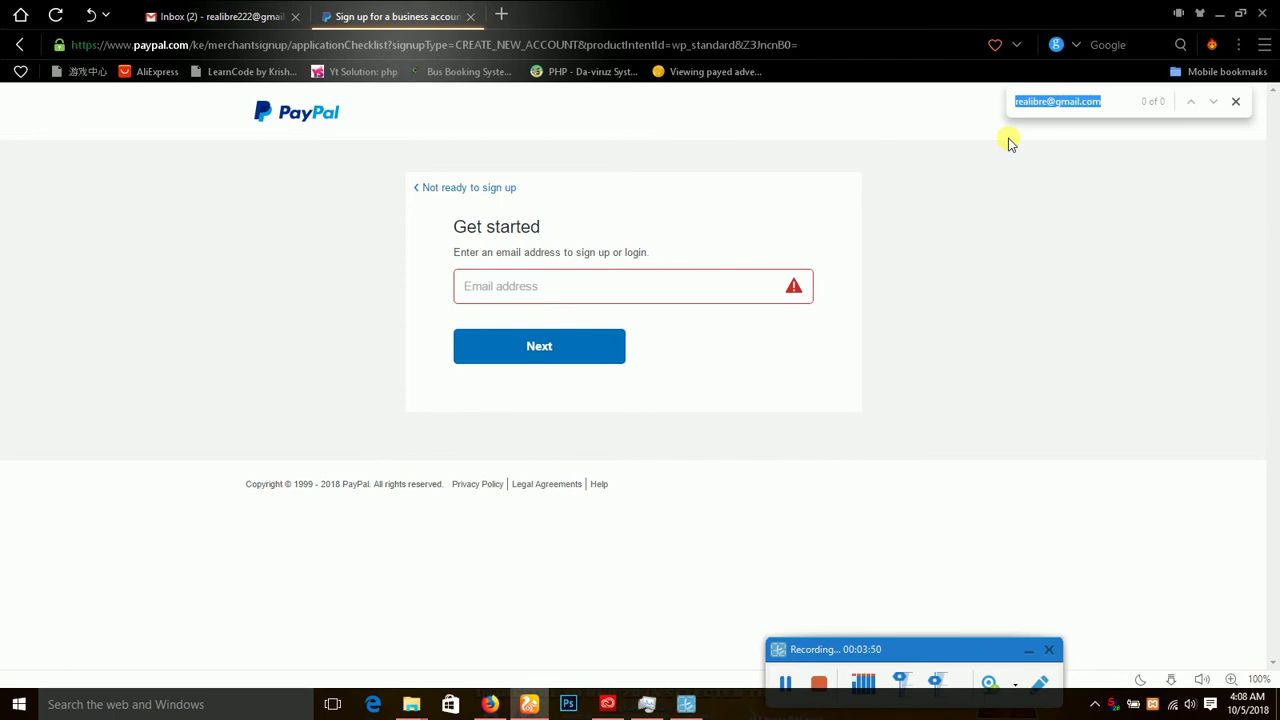
{"action": "key", "text": "ctrl+x"}
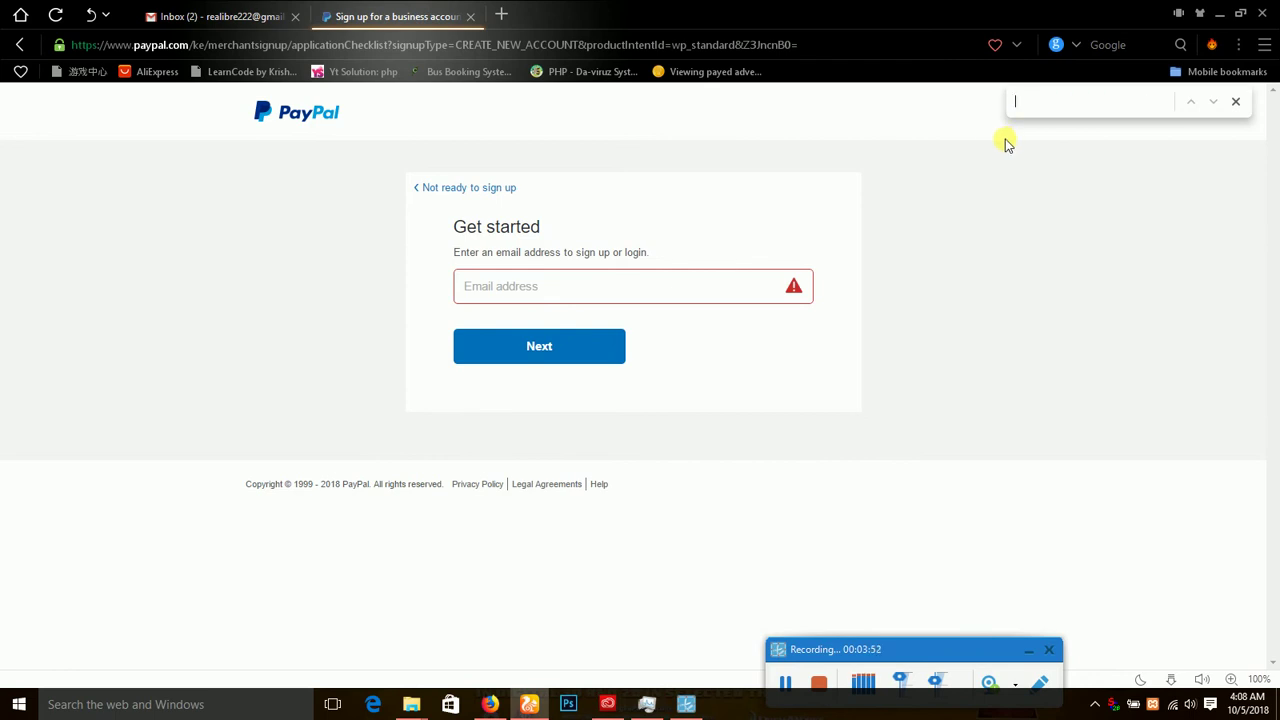
{"action": "left_click", "coordinate": [698, 298]}
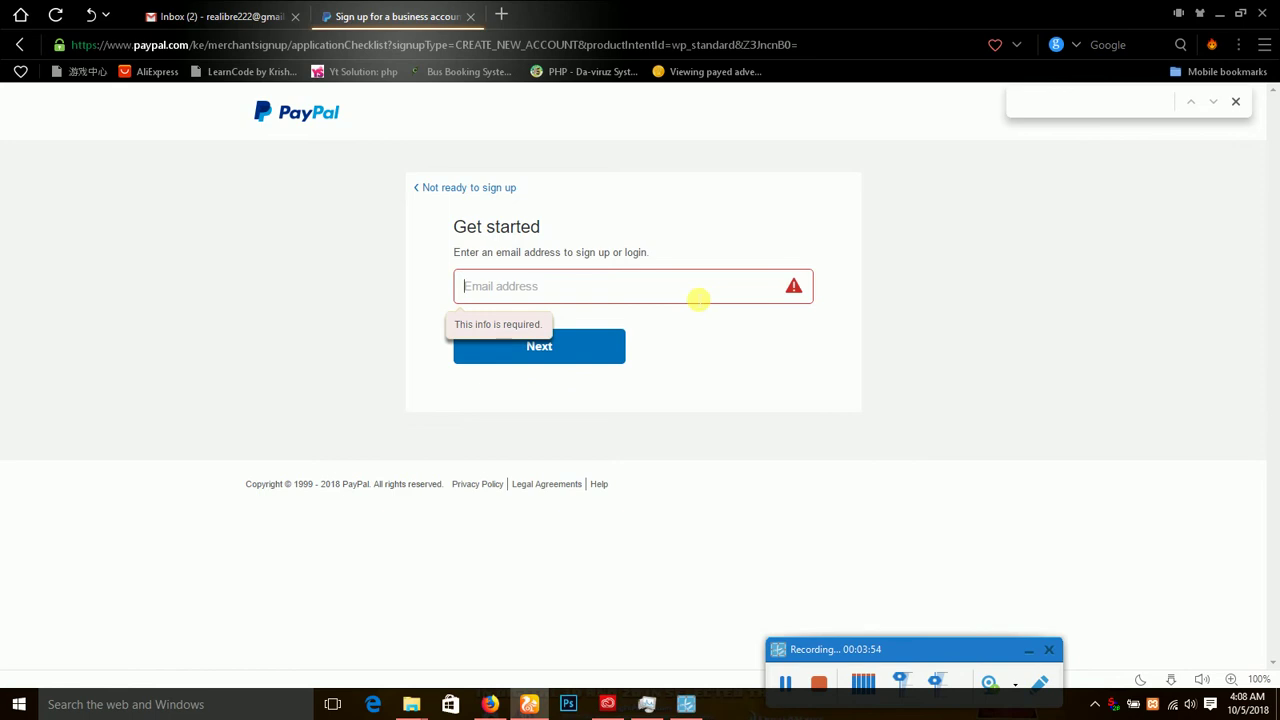
{"action": "key", "text": "ctrl+v"}
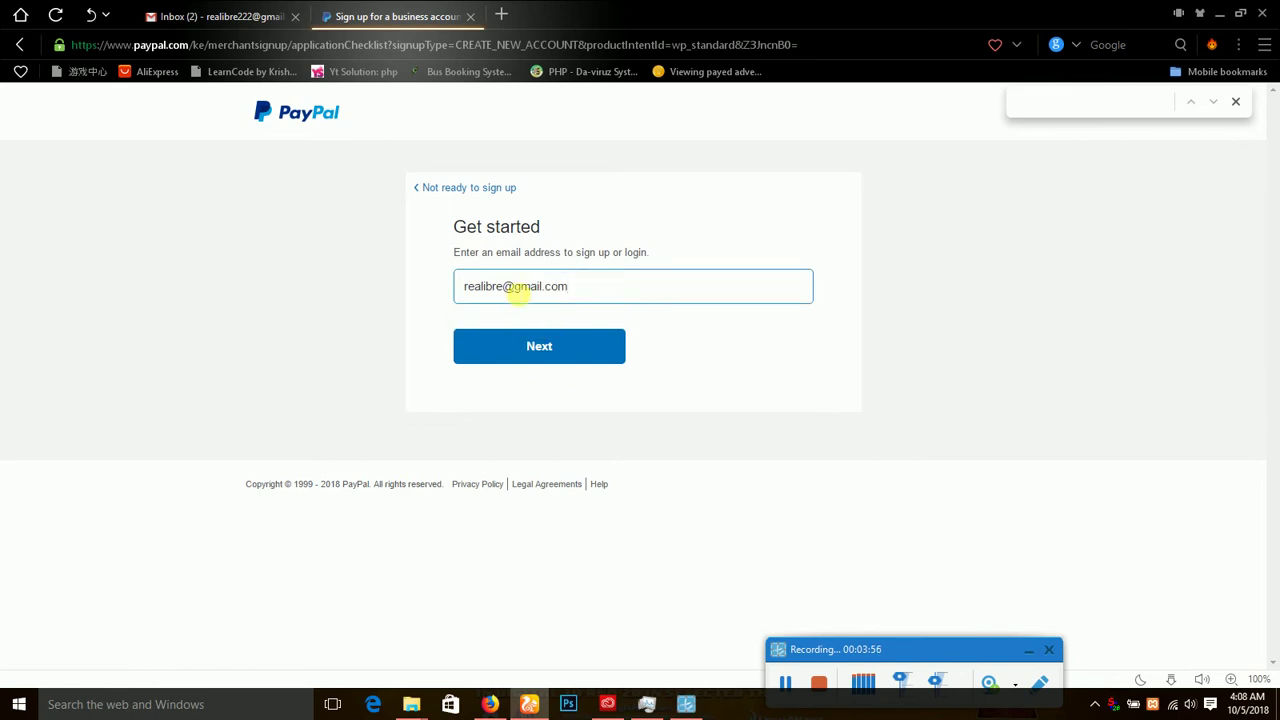
{"action": "left_click", "coordinate": [505, 287]}
{"action": "type", "text": "222"}
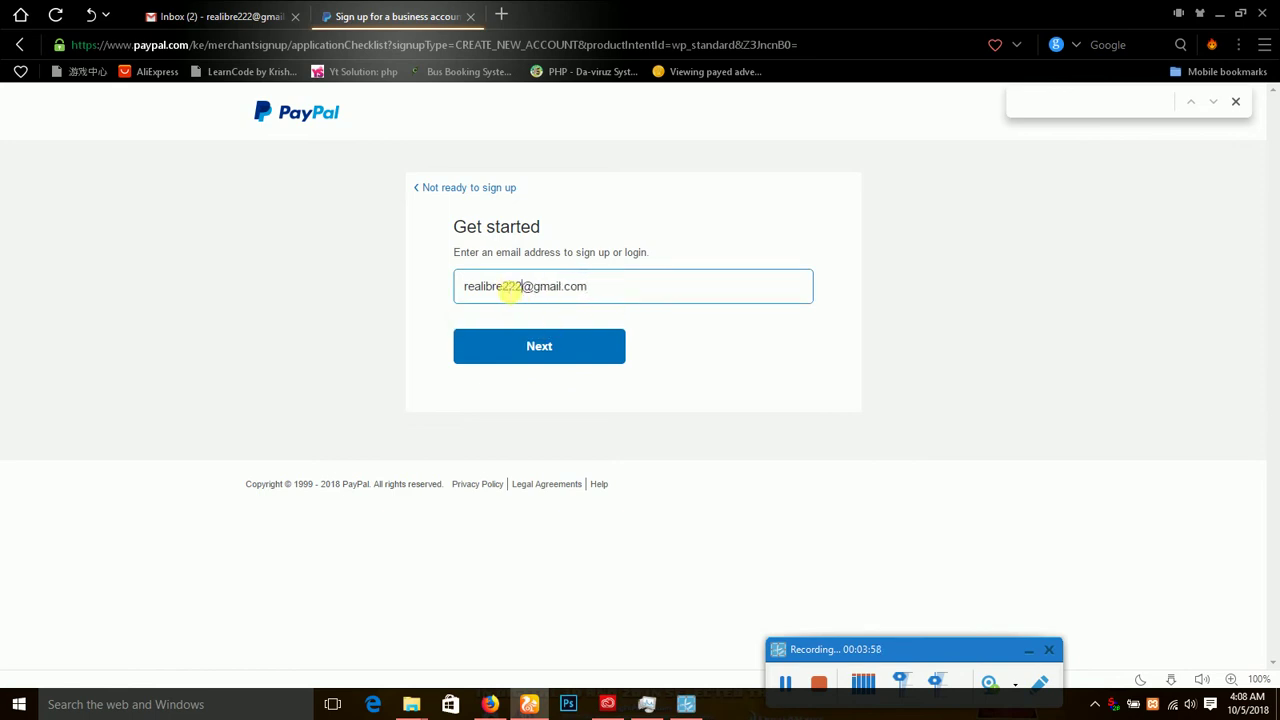
{"action": "left_click", "coordinate": [531, 345]}
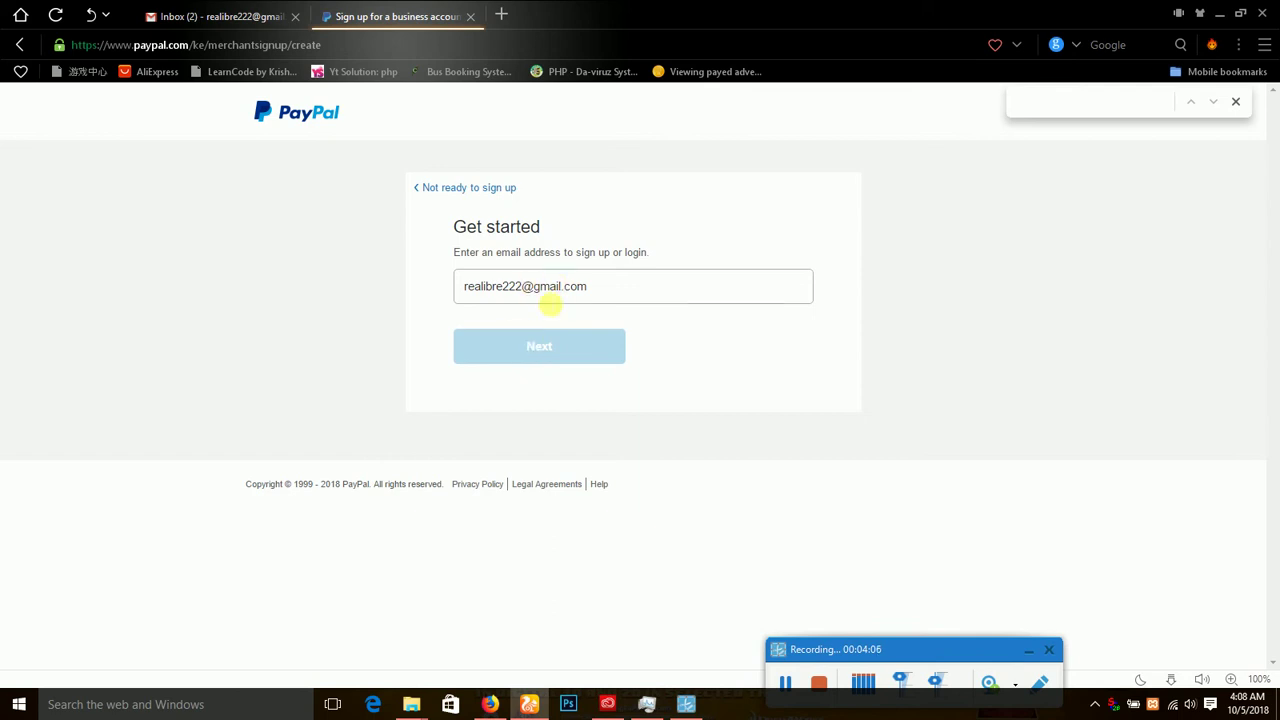
Close the find bar and continue to the Business account sign-up form.
{"action": "left_click", "coordinate": [570, 287]}
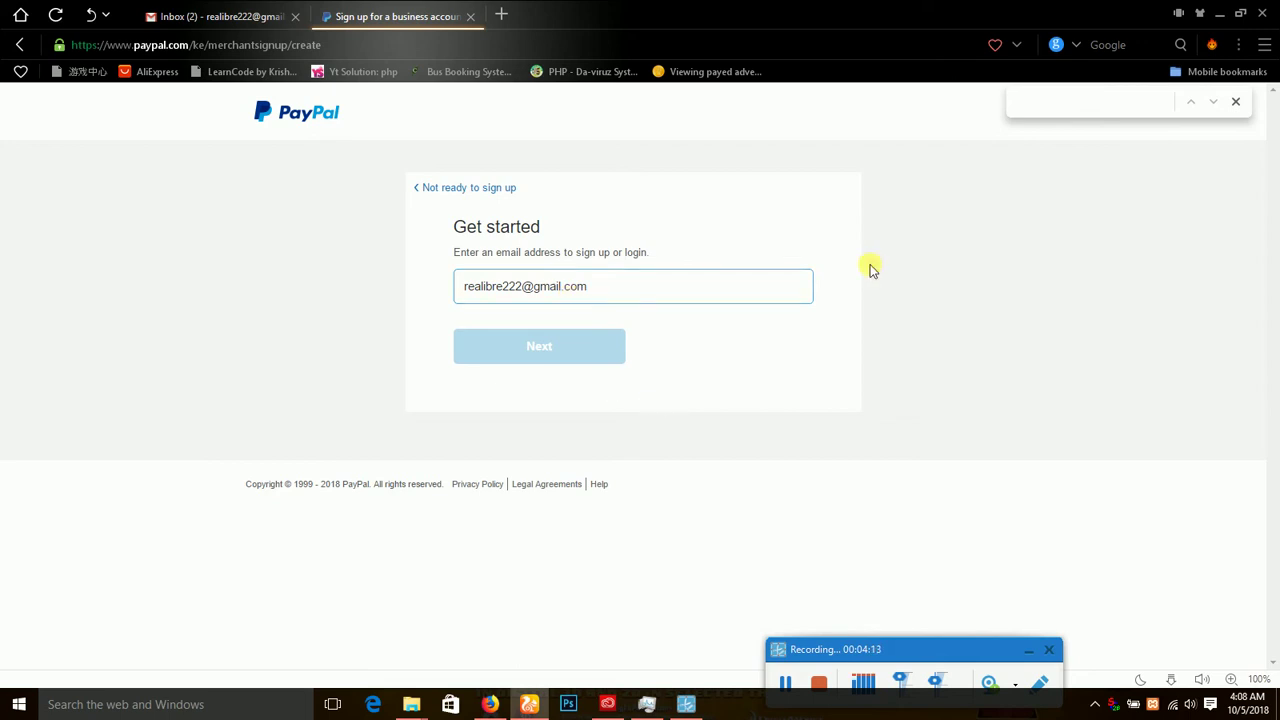
{"action": "left_click", "coordinate": [1236, 103]}
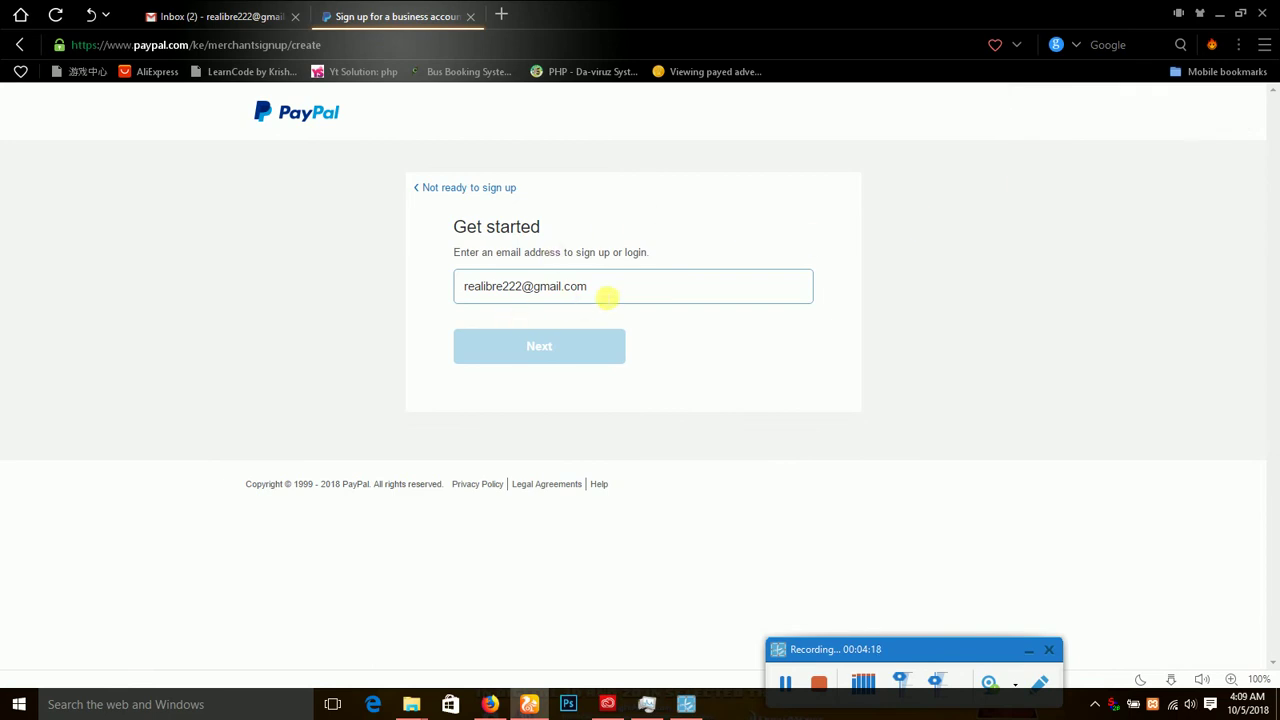
{"action": "left_click", "coordinate": [584, 340]}
{"action": "left_click", "coordinate": [598, 300]}
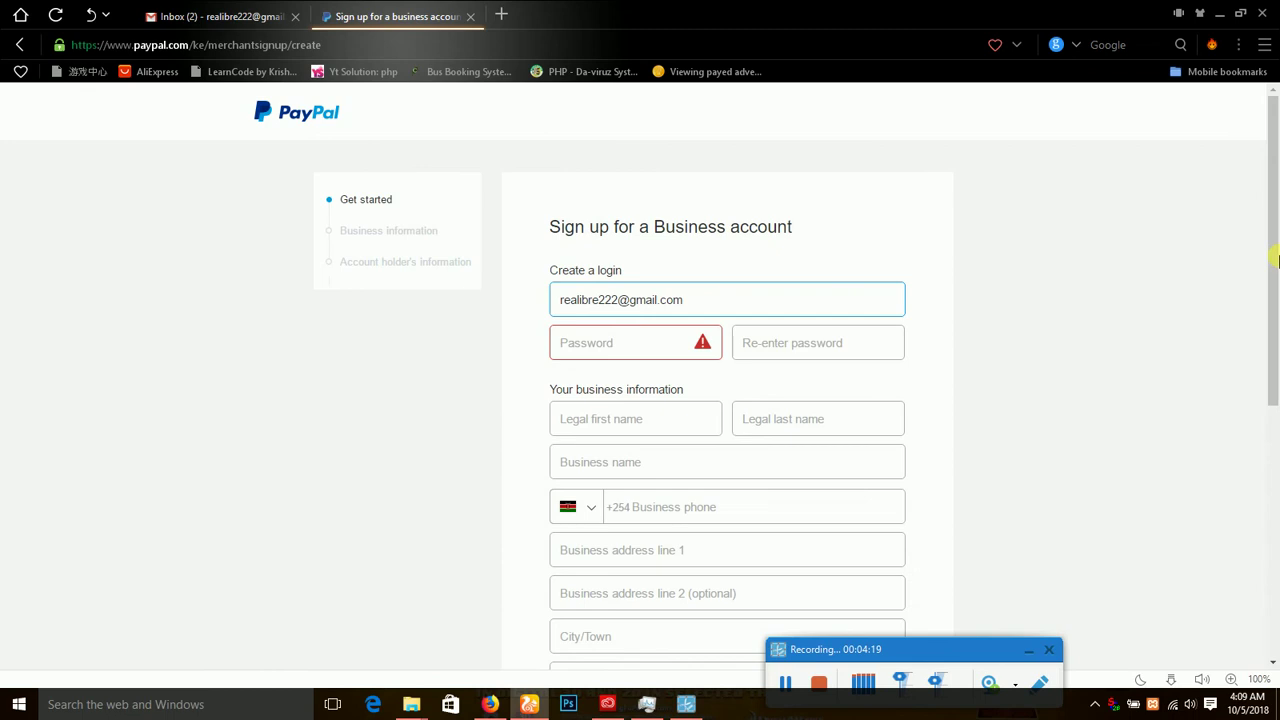
Enter the account password in both the Password and Re-enter password fields.
{"action": "scroll", "coordinate": [1276, 295], "scroll_direction": "down", "scroll_amount": 3}
{"action": "scroll", "coordinate": [945, 290], "scroll_direction": "up", "scroll_amount": 1}
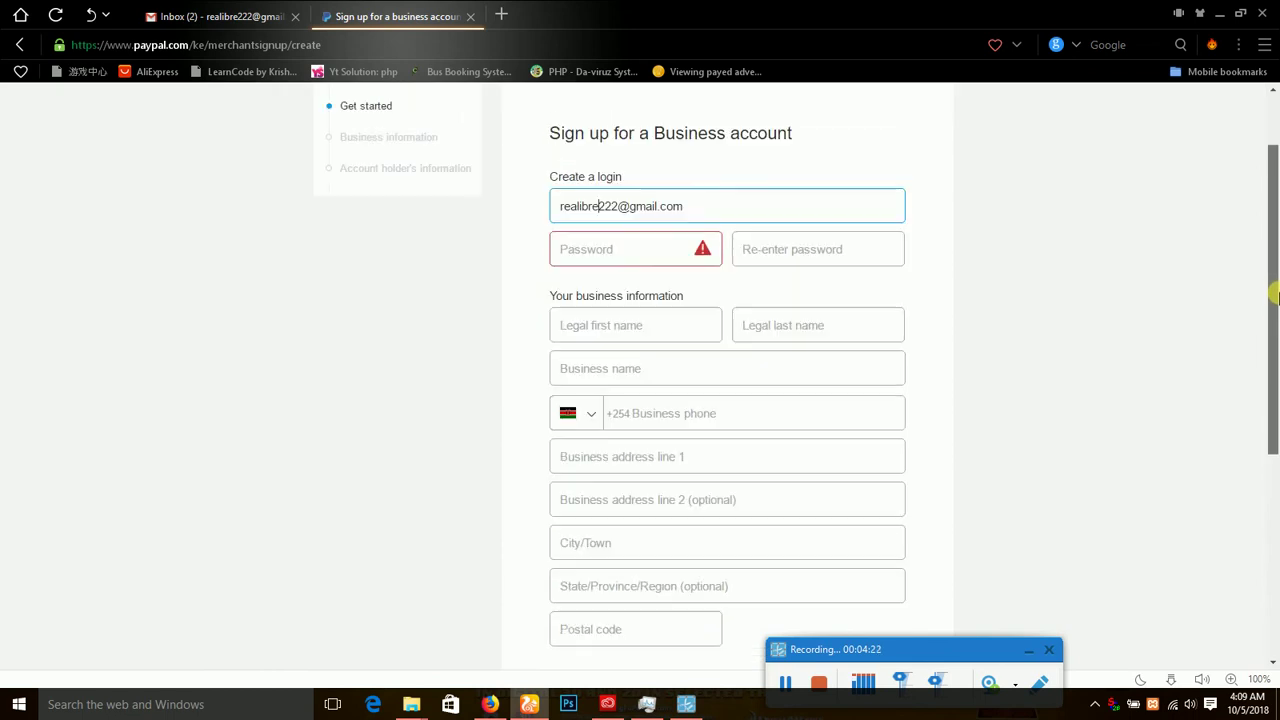
{"action": "left_click", "coordinate": [674, 257]}
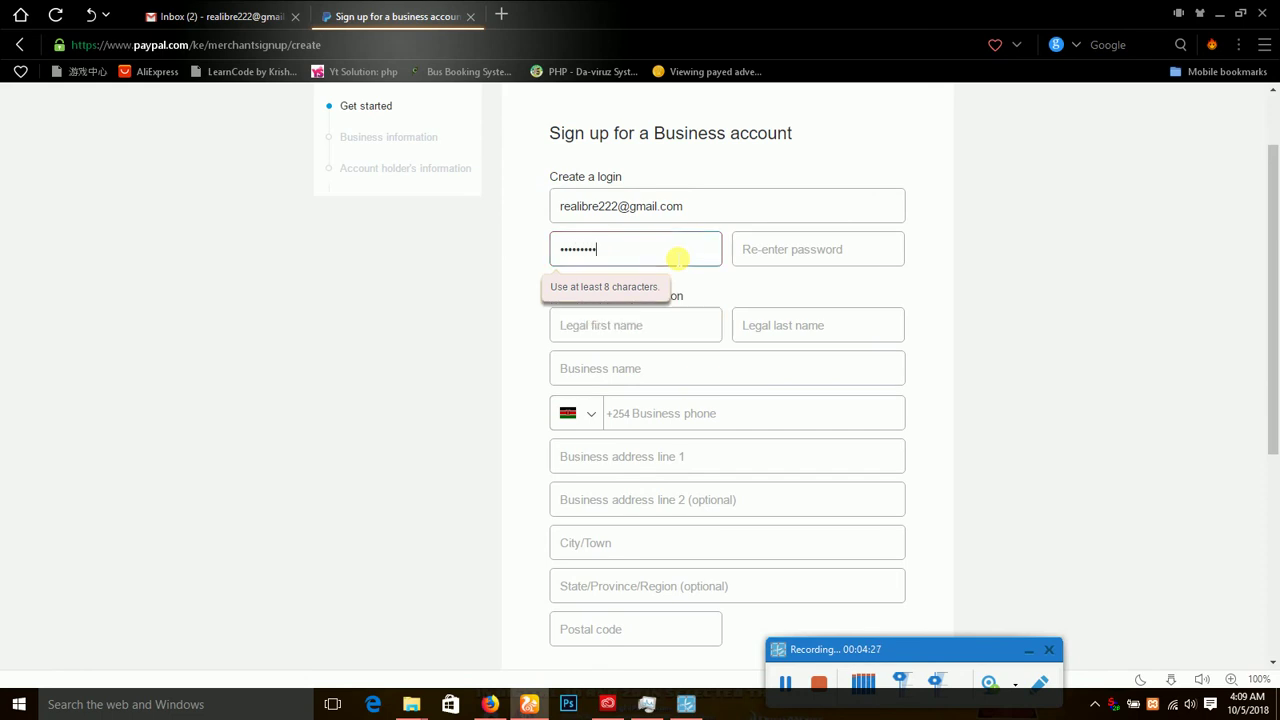
{"action": "left_click", "coordinate": [775, 262]}
{"action": "type", "text": "444444444444"}
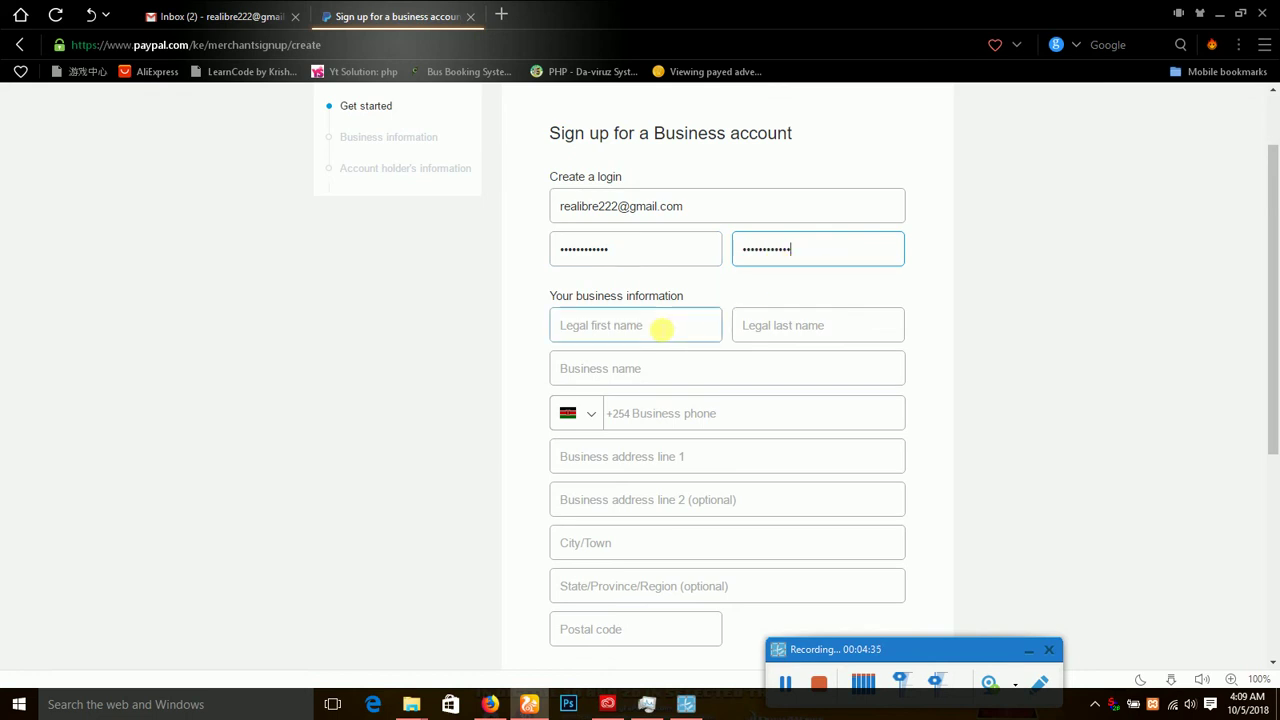
Fill in the owner's legal first and last name and the business name Comp.
{"action": "left_click", "coordinate": [662, 328]}
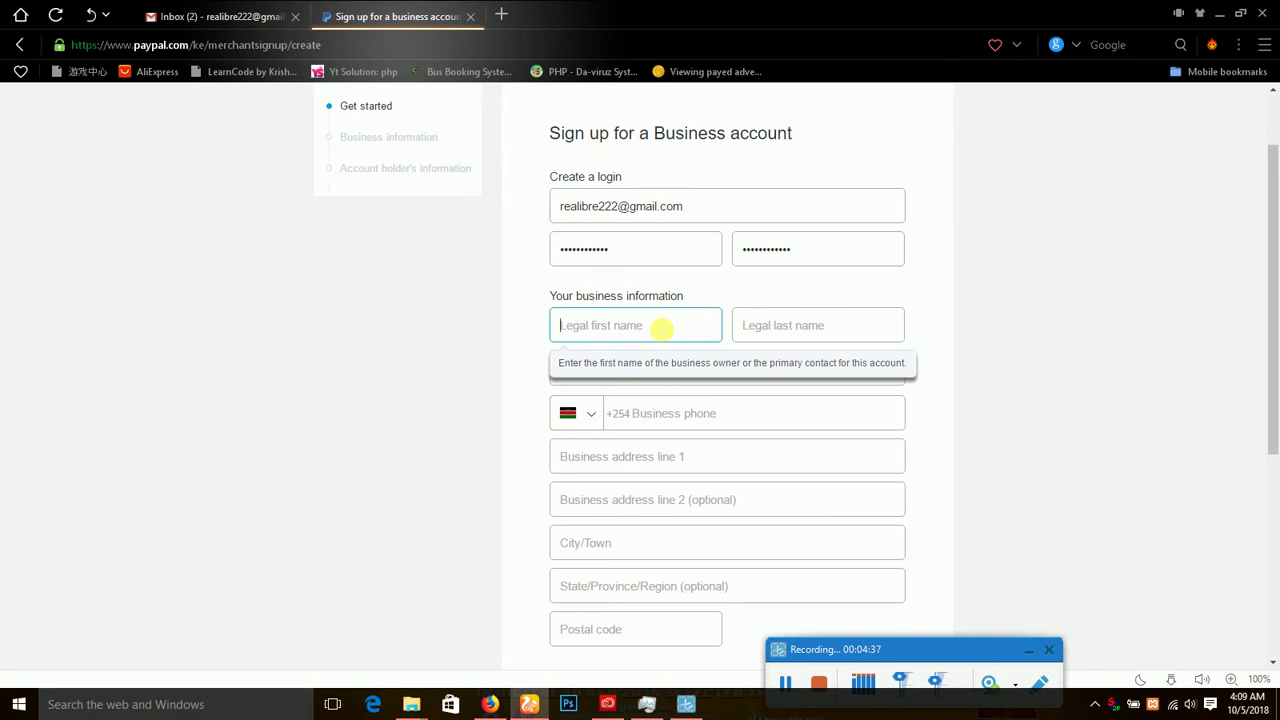
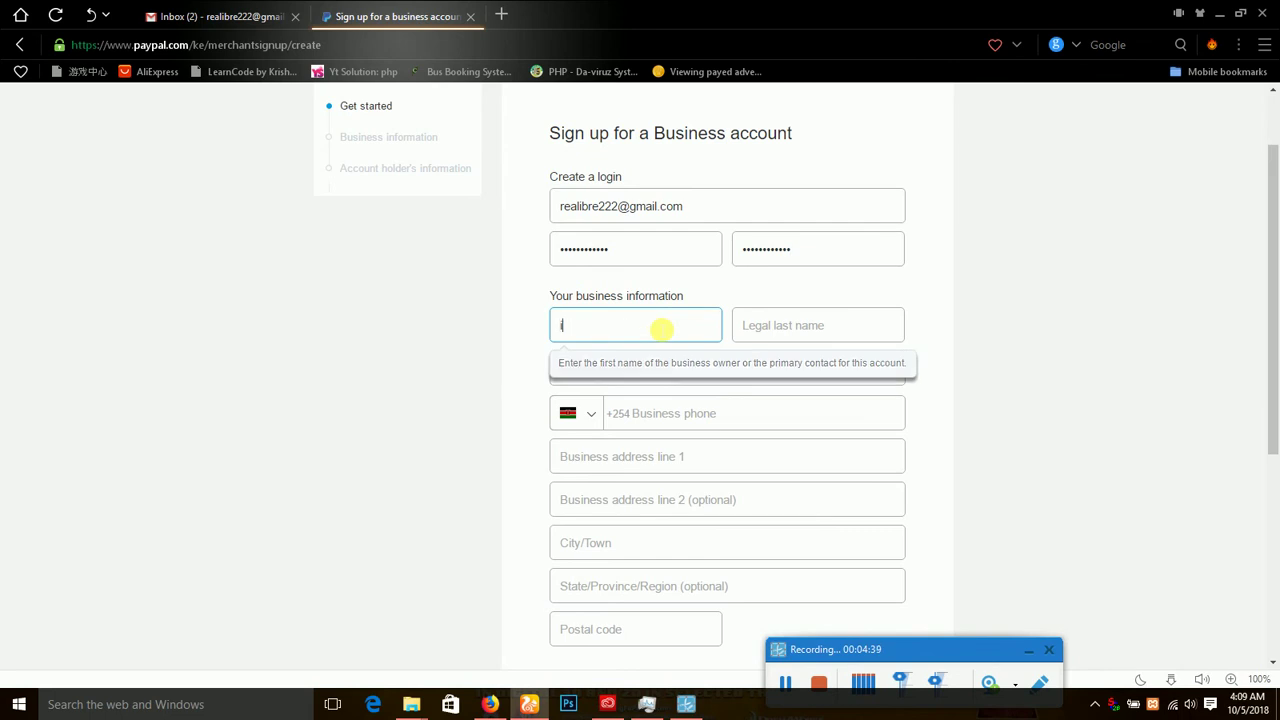
{"action": "left_click", "coordinate": [770, 333]}
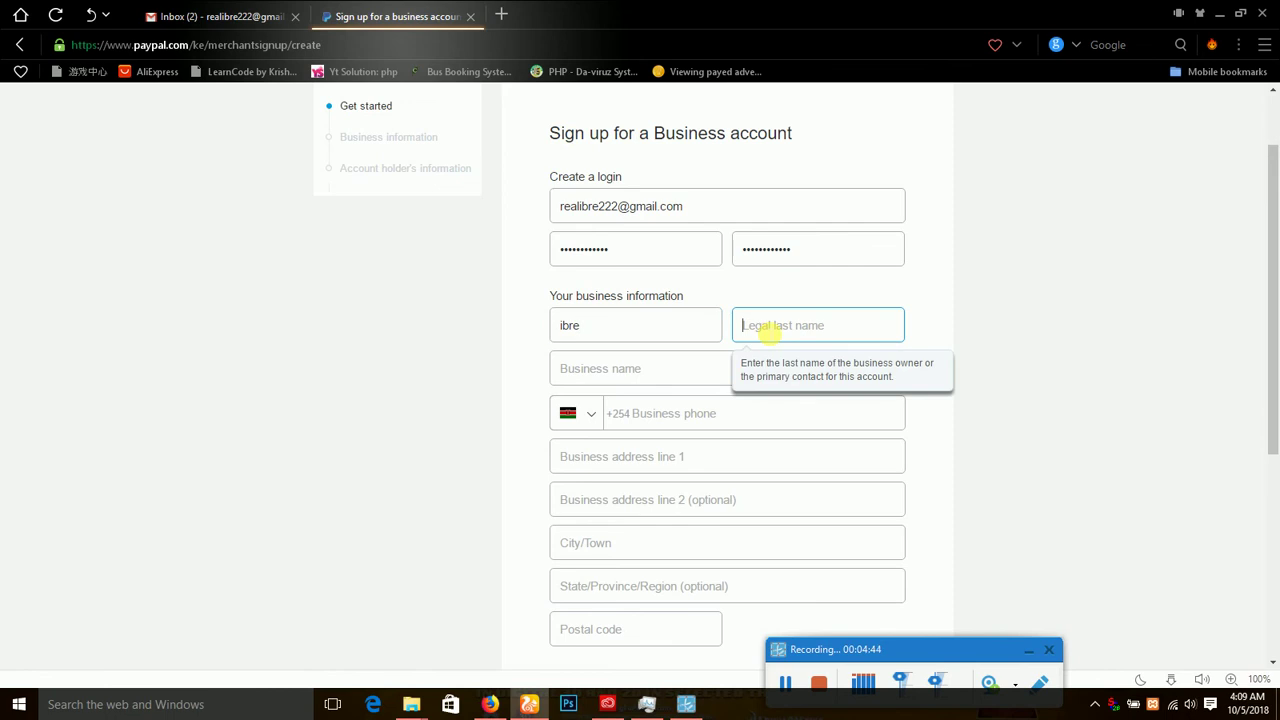
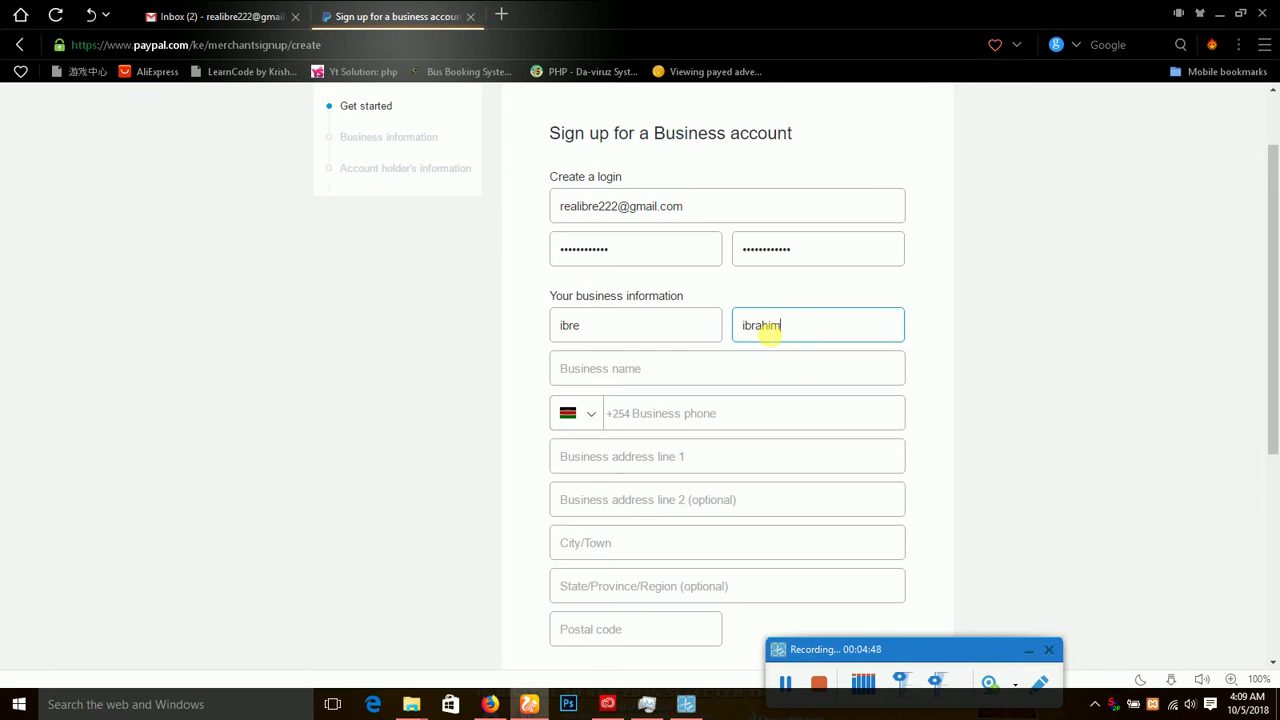
{"action": "left_click", "coordinate": [668, 379]}
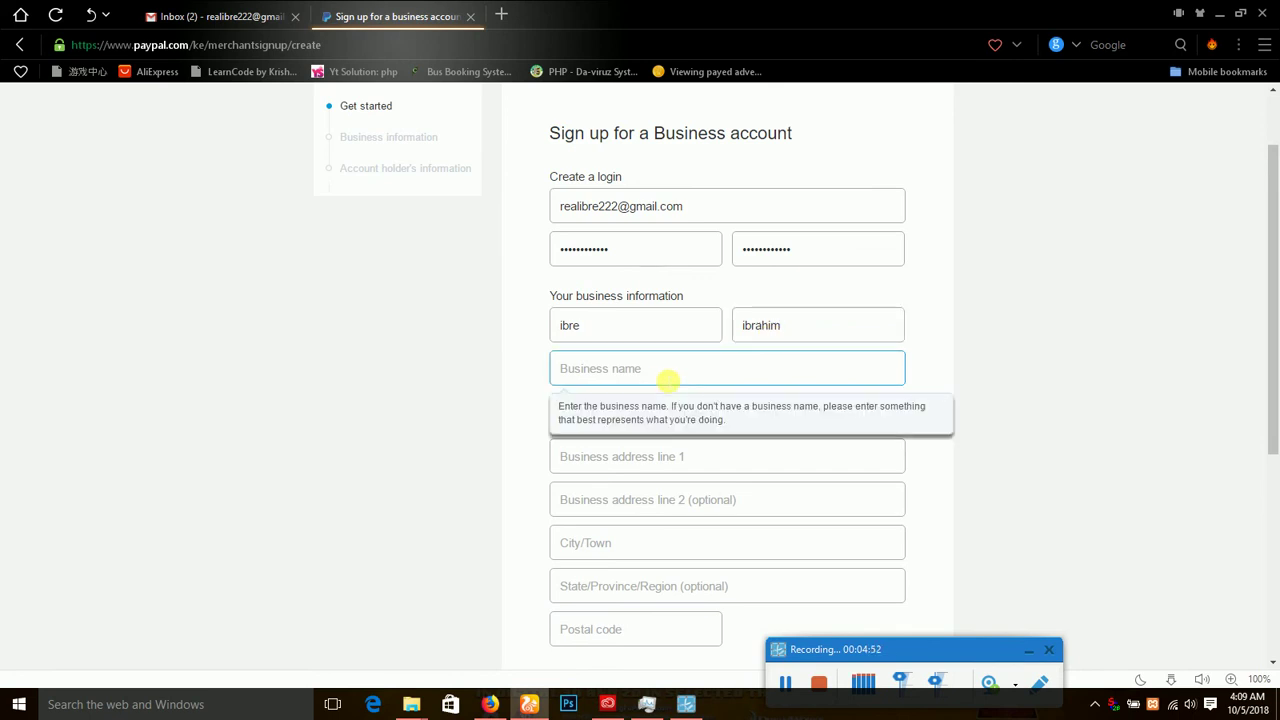
{"action": "type", "text": "Comp"}
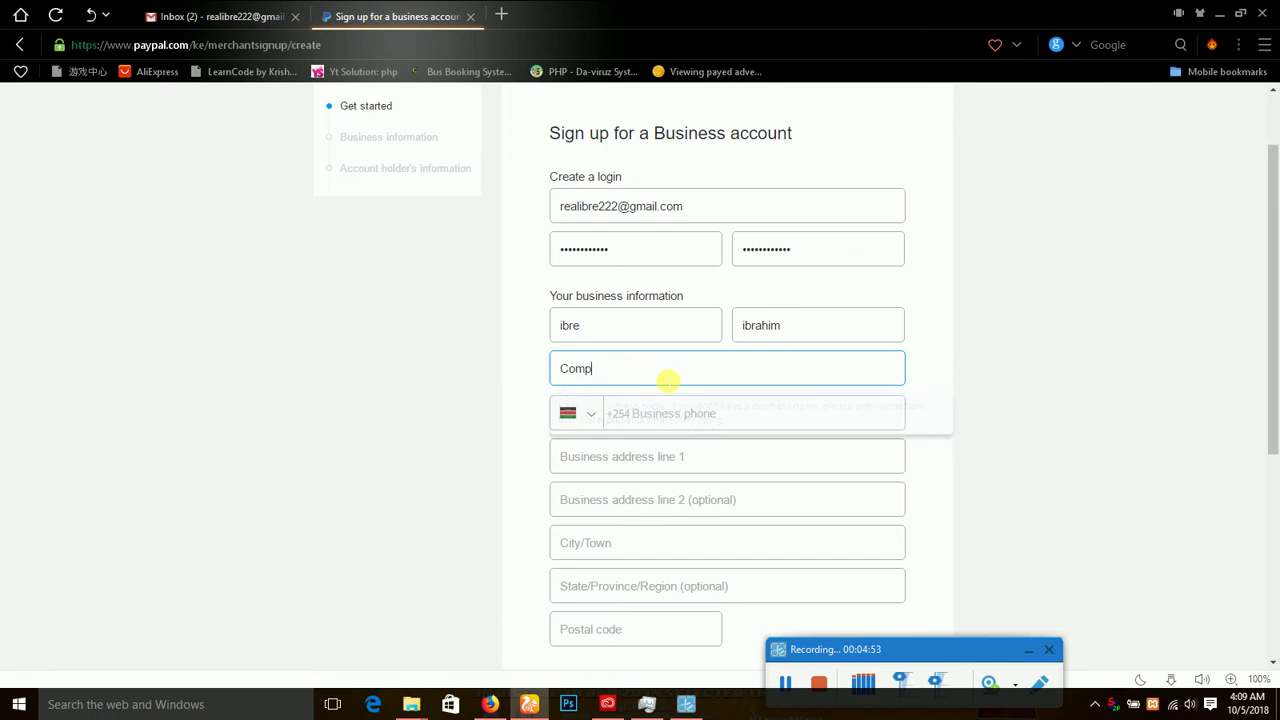
Set the phone country code to Ghana +233 and enter the business phone number.
{"action": "left_click", "coordinate": [664, 421]}
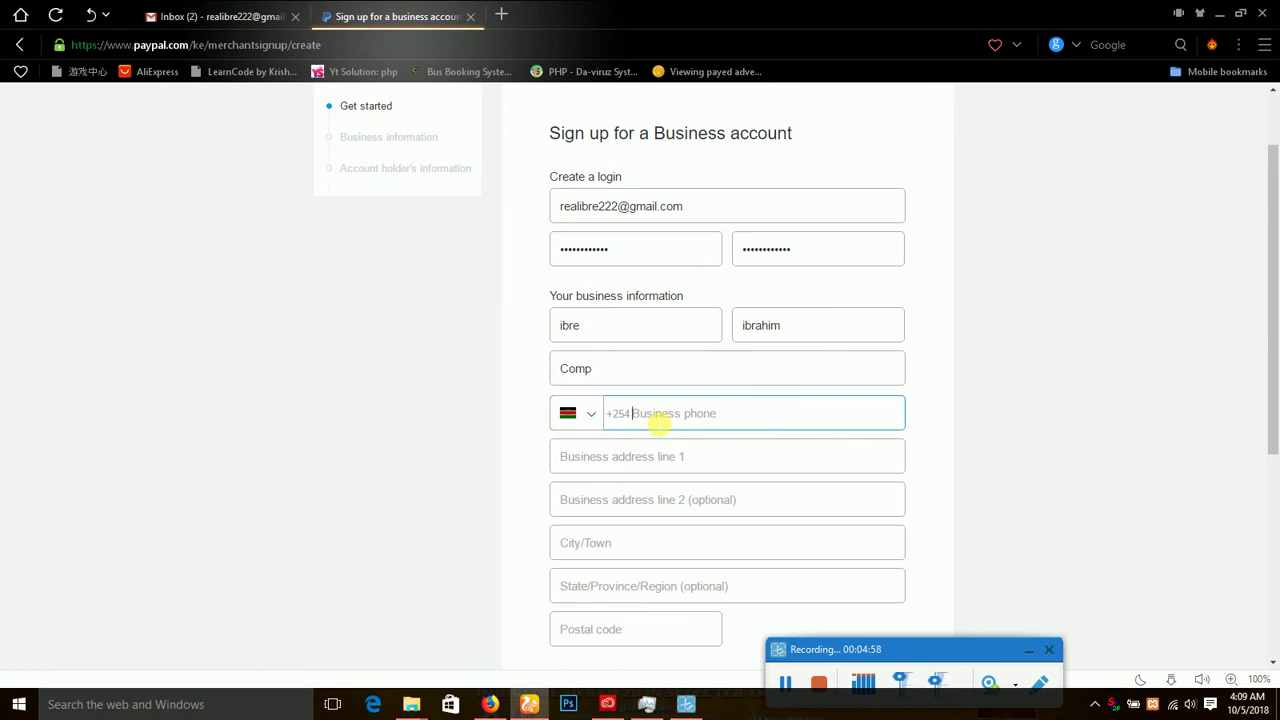
{"action": "left_click", "coordinate": [597, 421]}
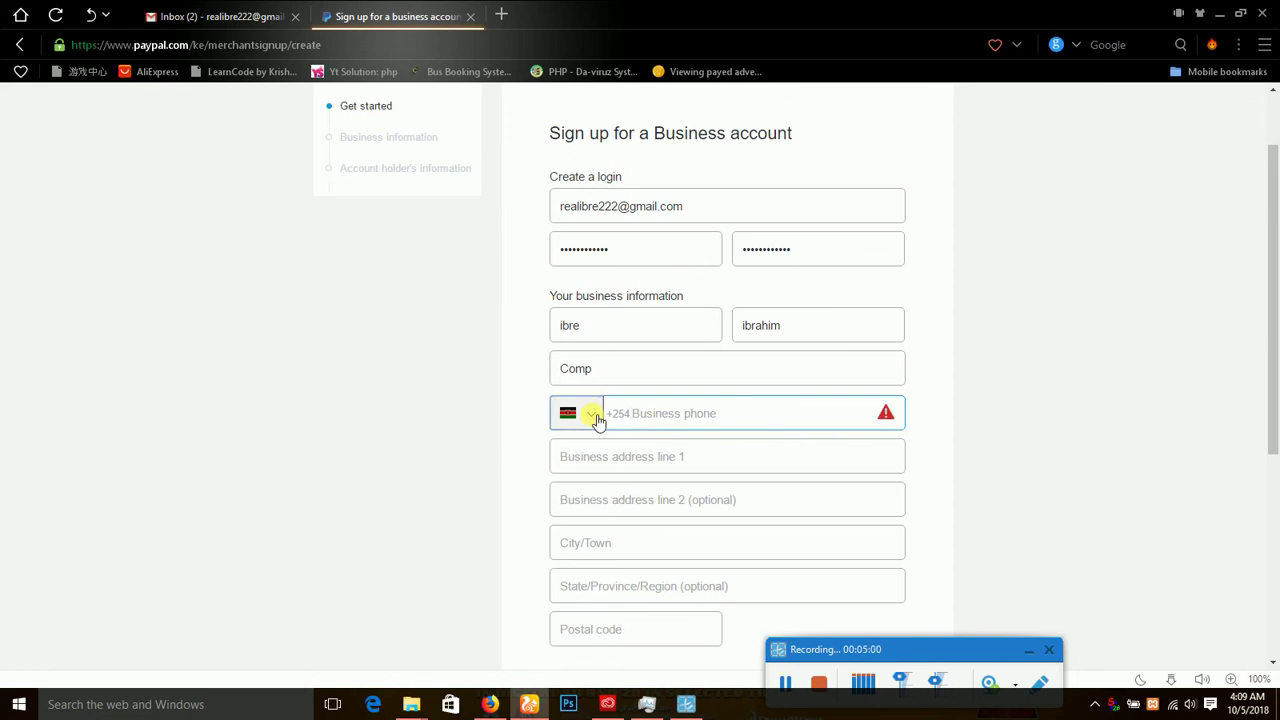
{"action": "left_click", "coordinate": [597, 421]}
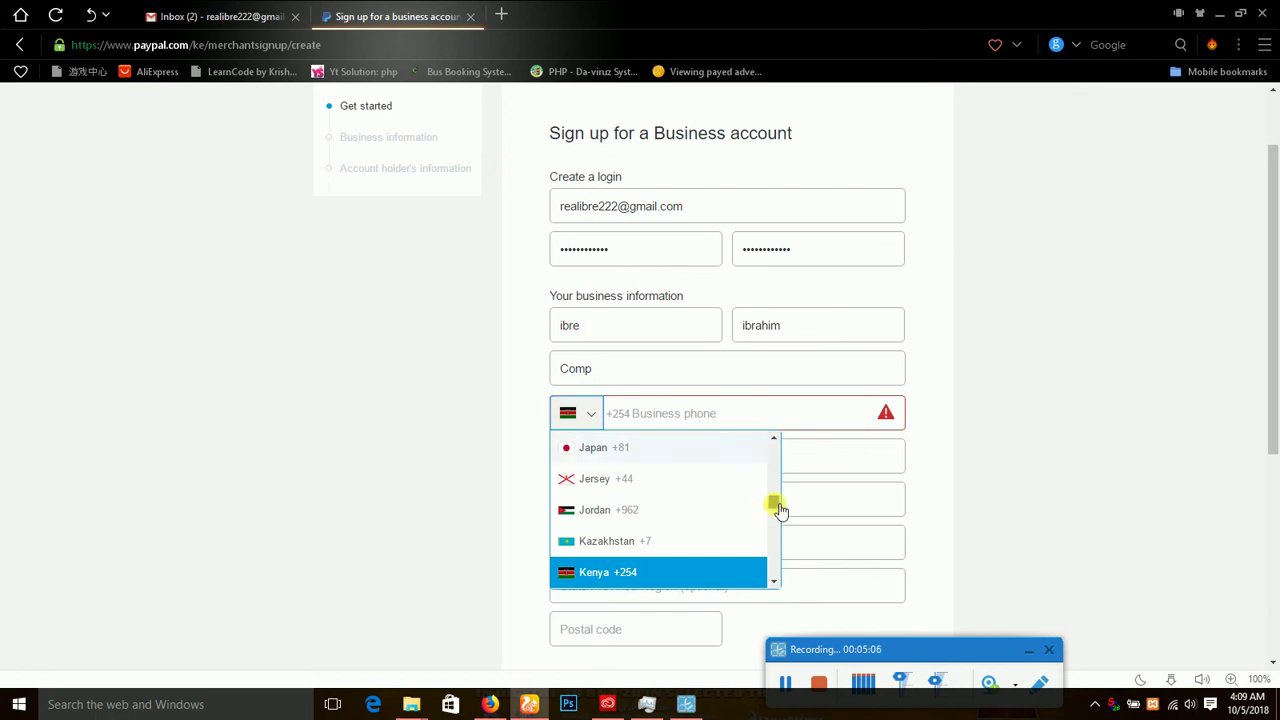
{"action": "scroll", "coordinate": [780, 507], "scroll_direction": "up", "scroll_amount": 3}
{"action": "scroll", "coordinate": [780, 505], "scroll_direction": "up", "scroll_amount": 4}
{"action": "left_click_drag", "start_coordinate": [780, 501], "coordinate": [779, 497]}
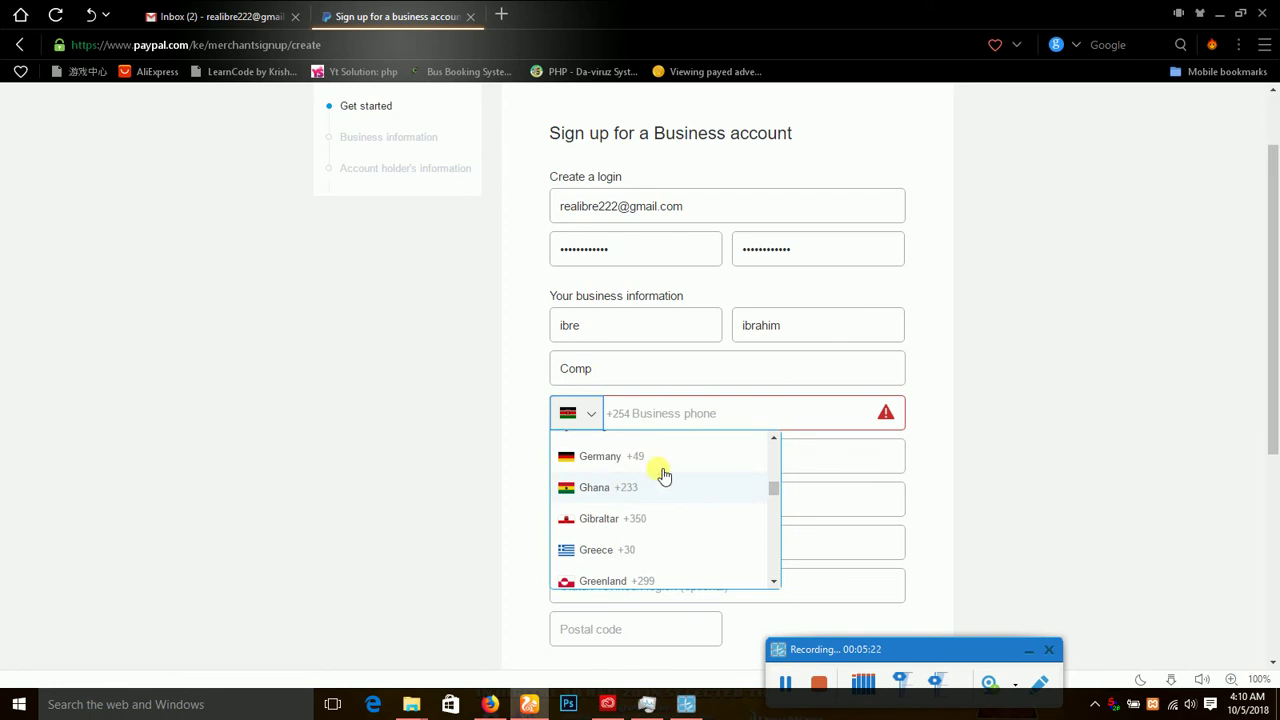
{"action": "left_click", "coordinate": [634, 487]}
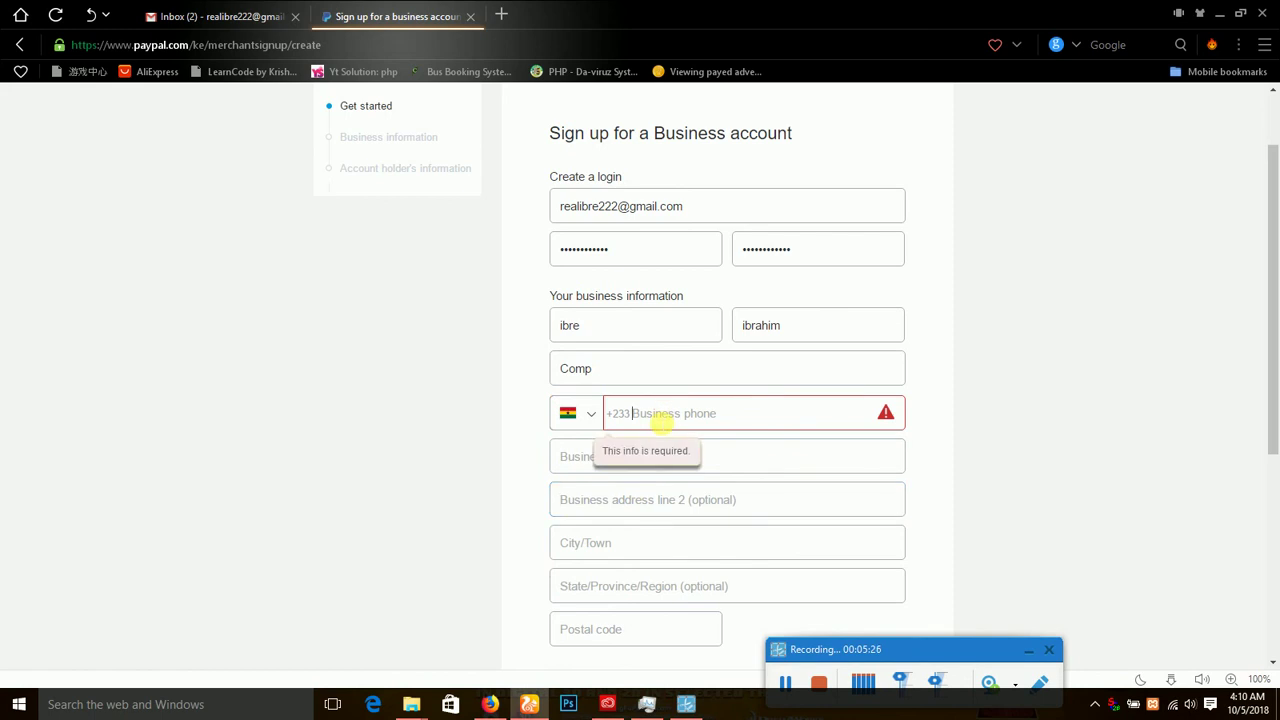
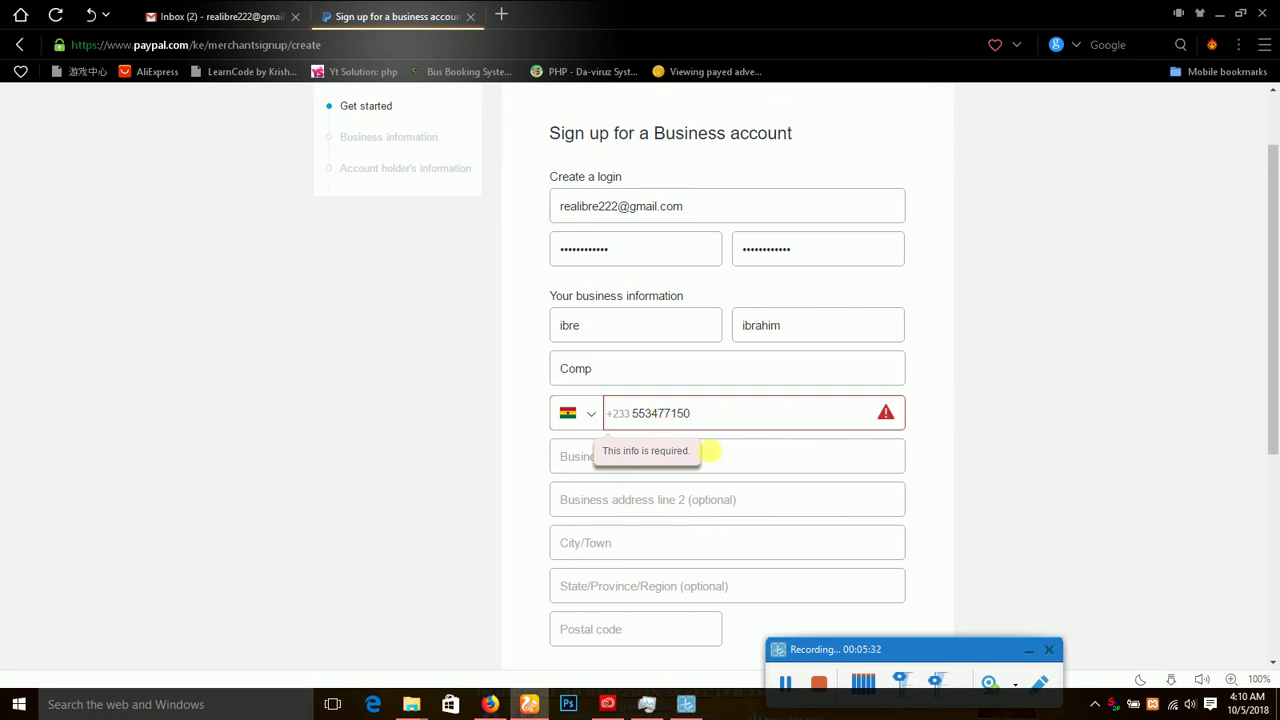
Enter the street in Business address line 1, capitalising its first letter.
{"action": "left_click", "coordinate": [735, 464]}
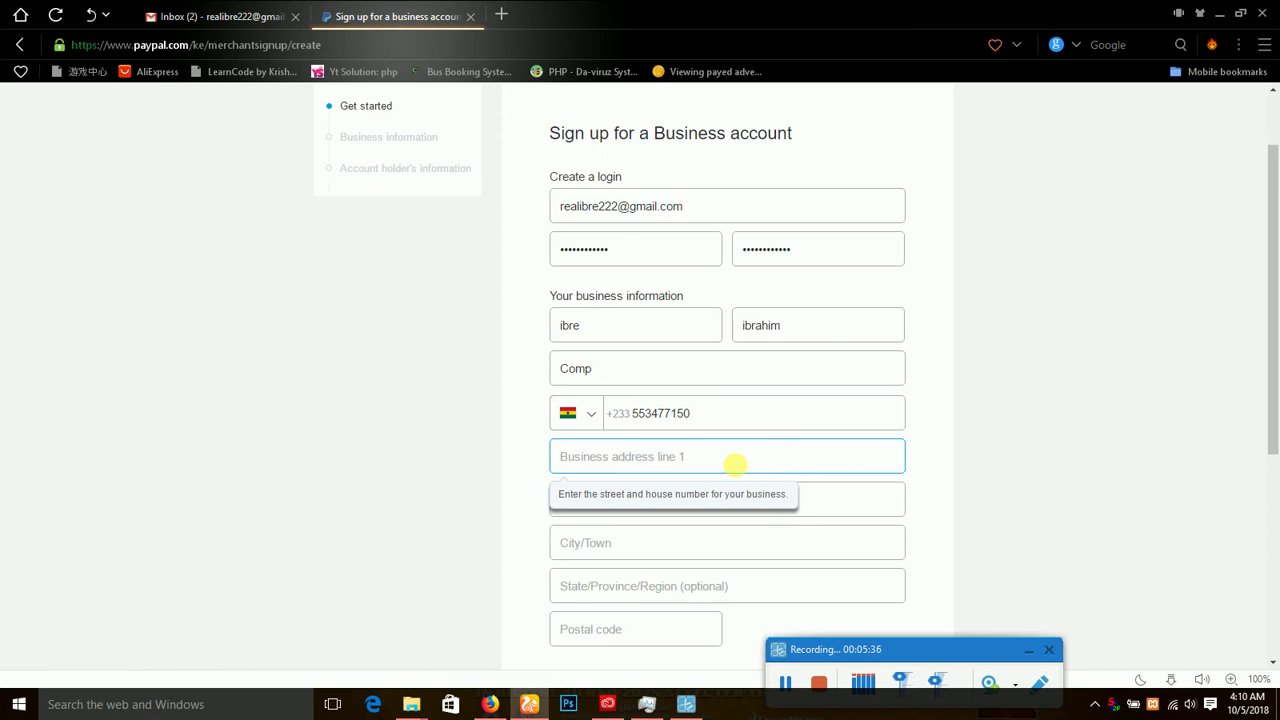
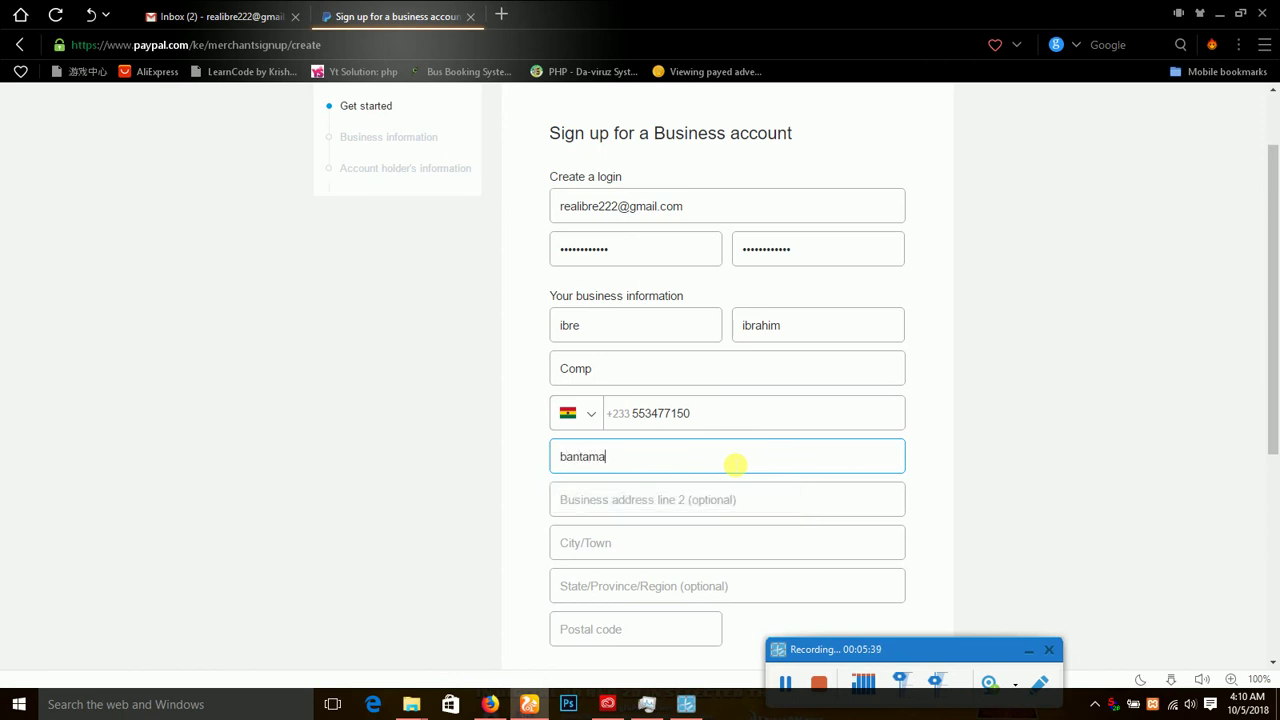
{"action": "left_click", "coordinate": [561, 456]}
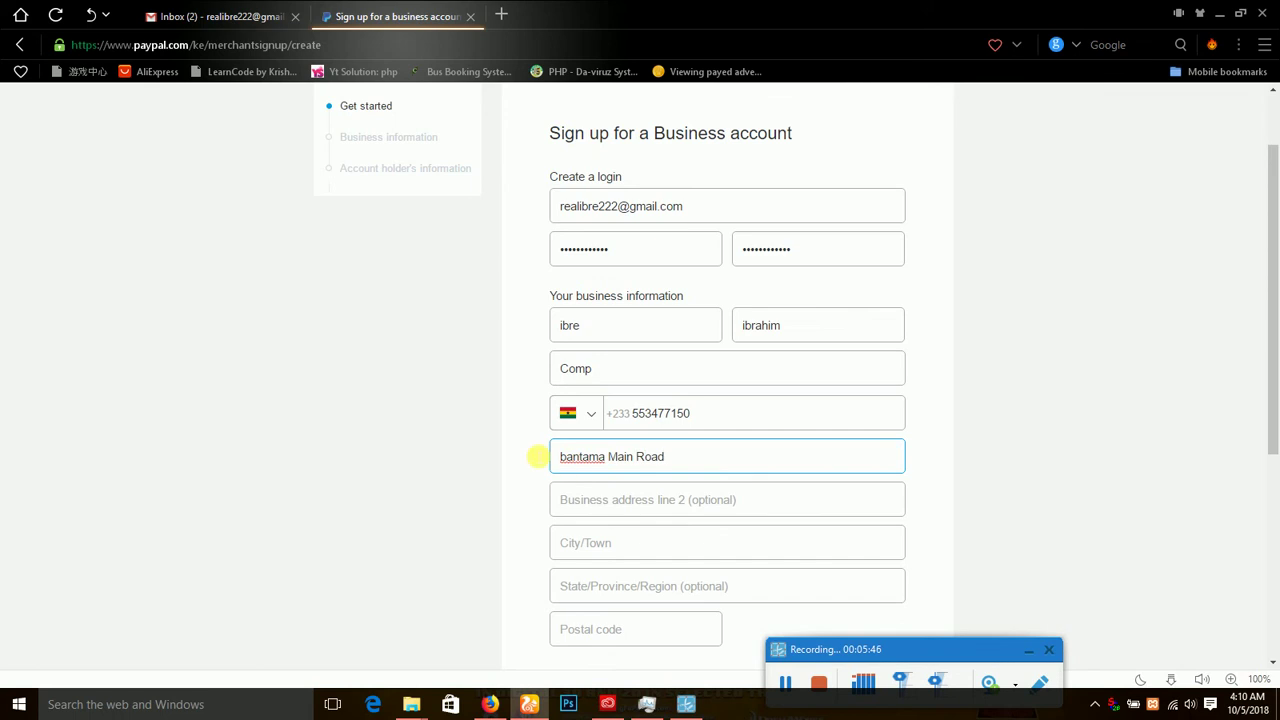
{"action": "type", "text": "B"}
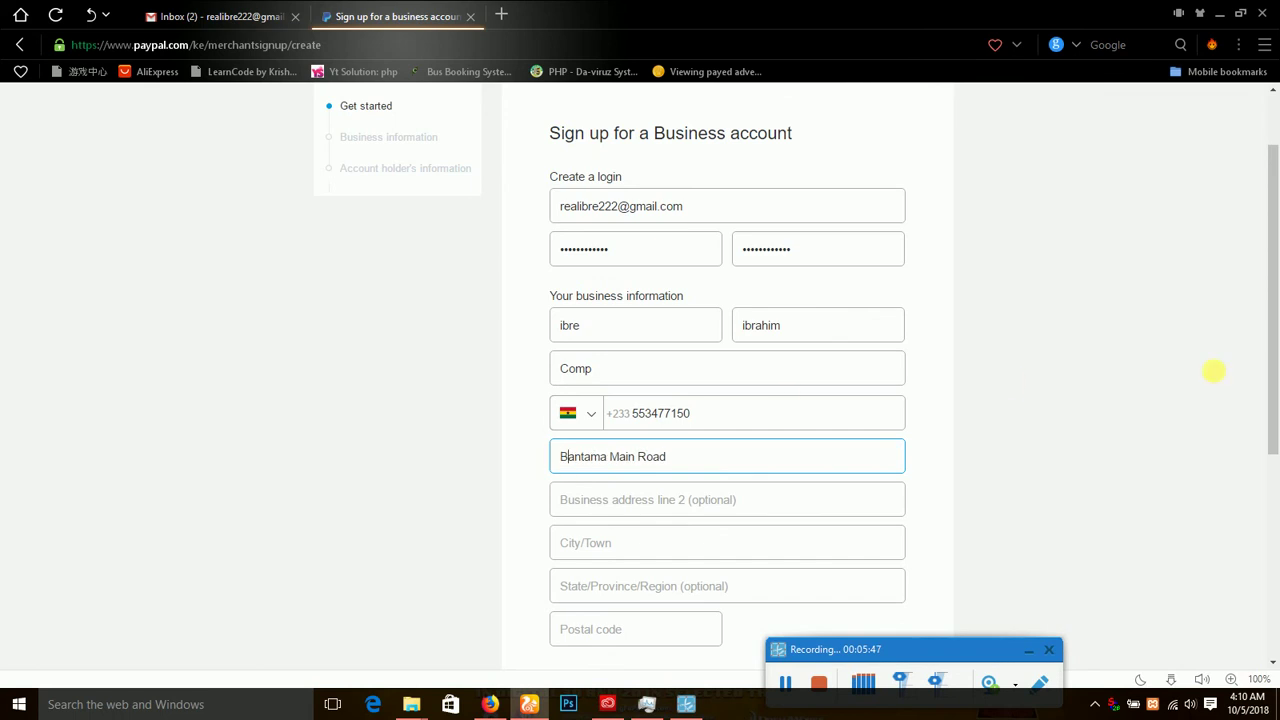
{"action": "scroll", "coordinate": [900, 500], "scroll_direction": "down", "scroll_amount": 2}
{"action": "left_click", "coordinate": [700, 240]}
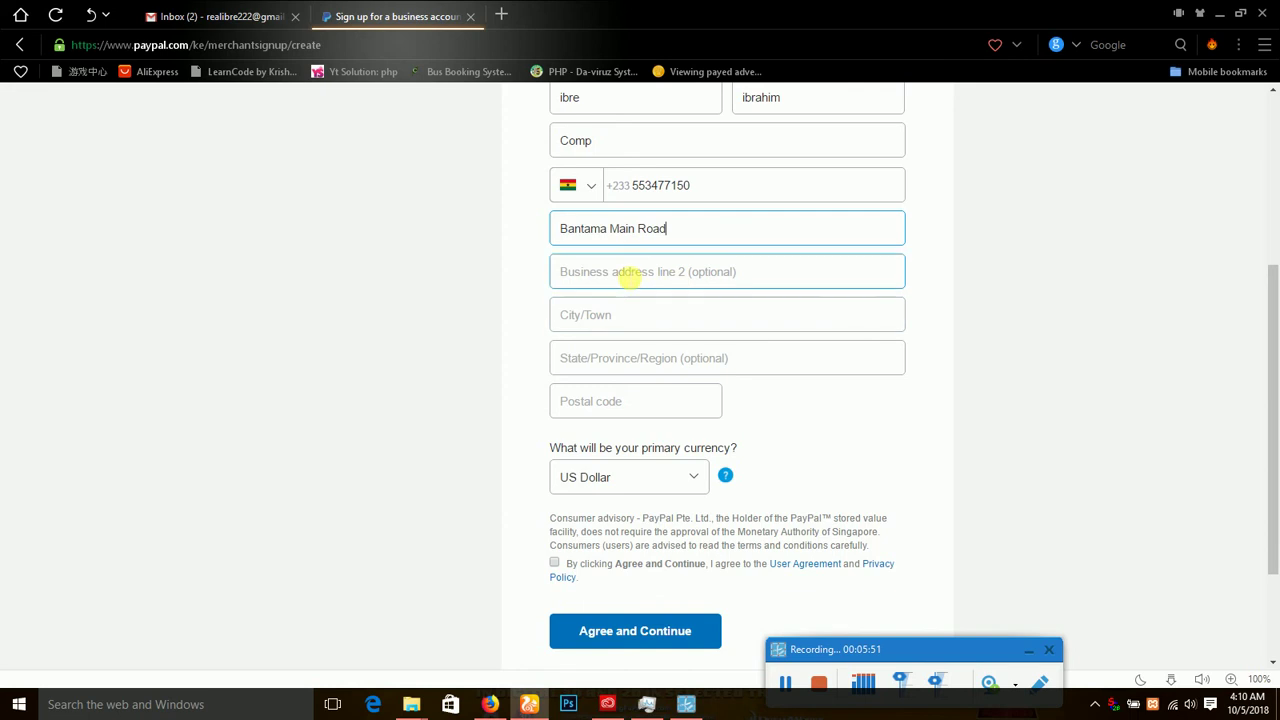
Fill in the City/Town, State/Province/Region and Postal code fields.
{"action": "left_click", "coordinate": [634, 325]}
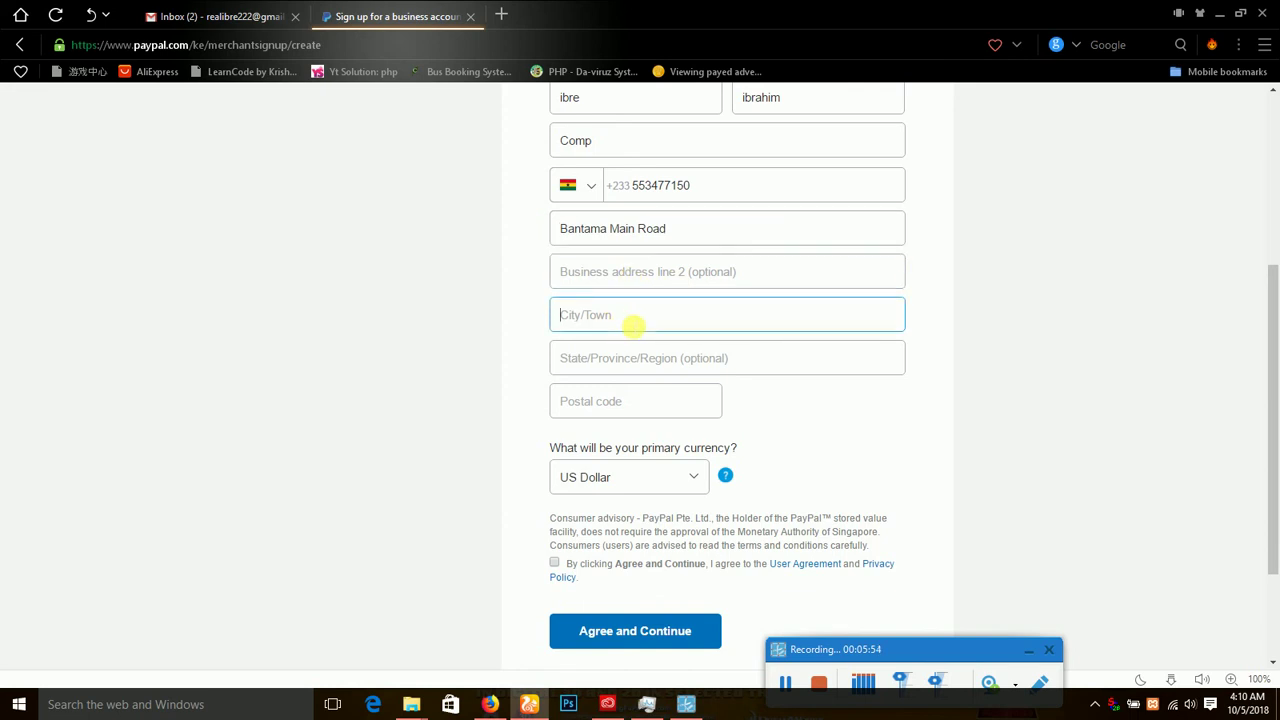
{"action": "type", "text": "kumasi"}
{"action": "left_click", "coordinate": [597, 358]}
{"action": "type", "text": "Ashanti"}
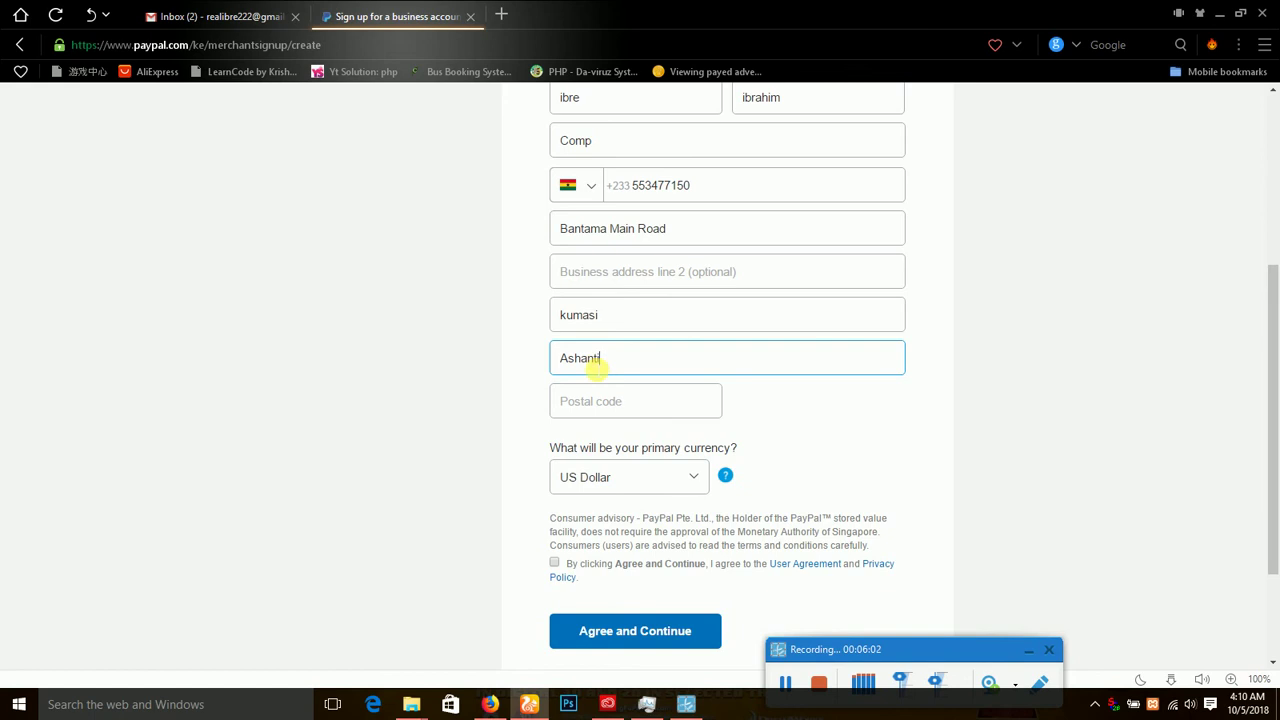
{"action": "left_click", "coordinate": [610, 403]}
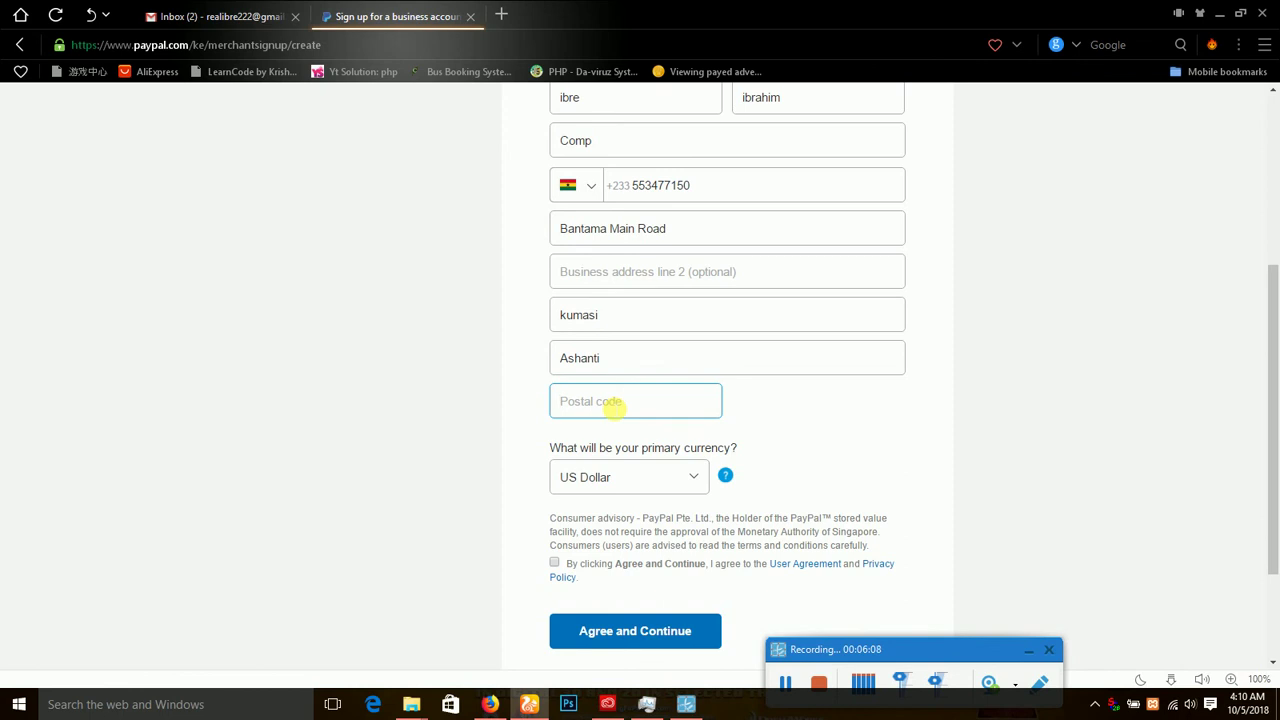
{"action": "type", "text": "00233"}
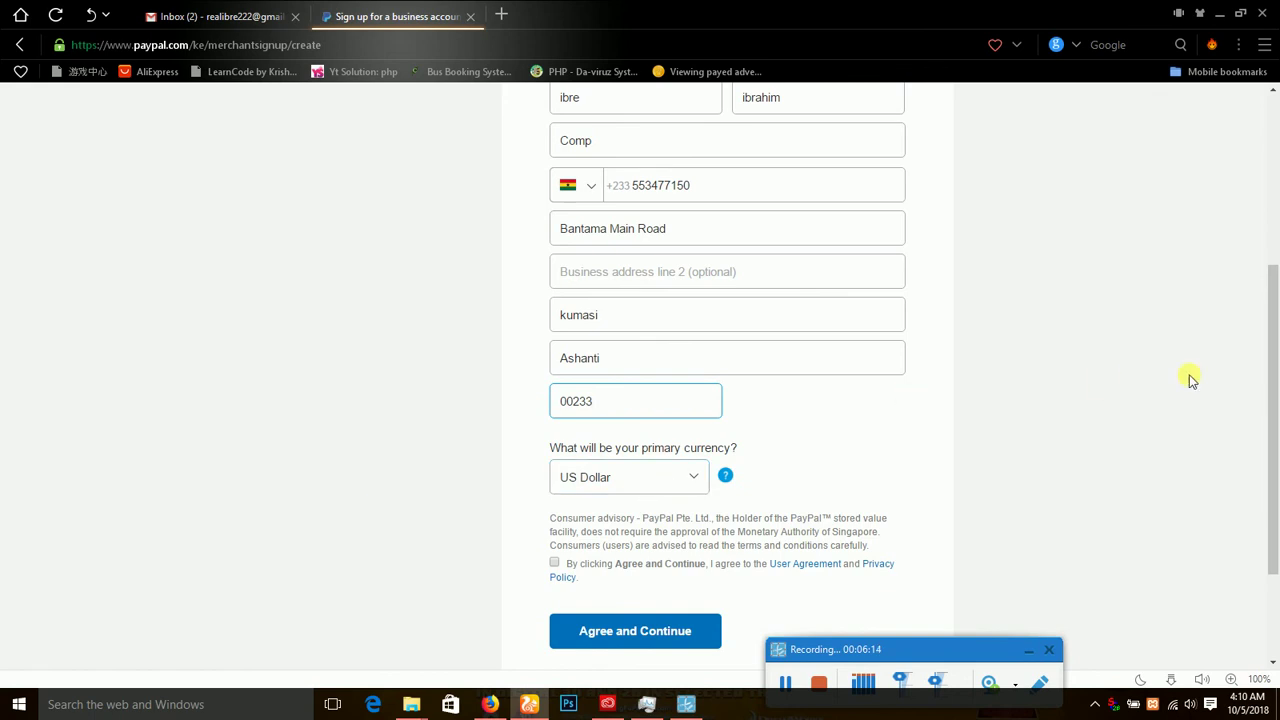
{"action": "left_click_drag", "start_coordinate": [1275, 356], "coordinate": [1276, 443]}
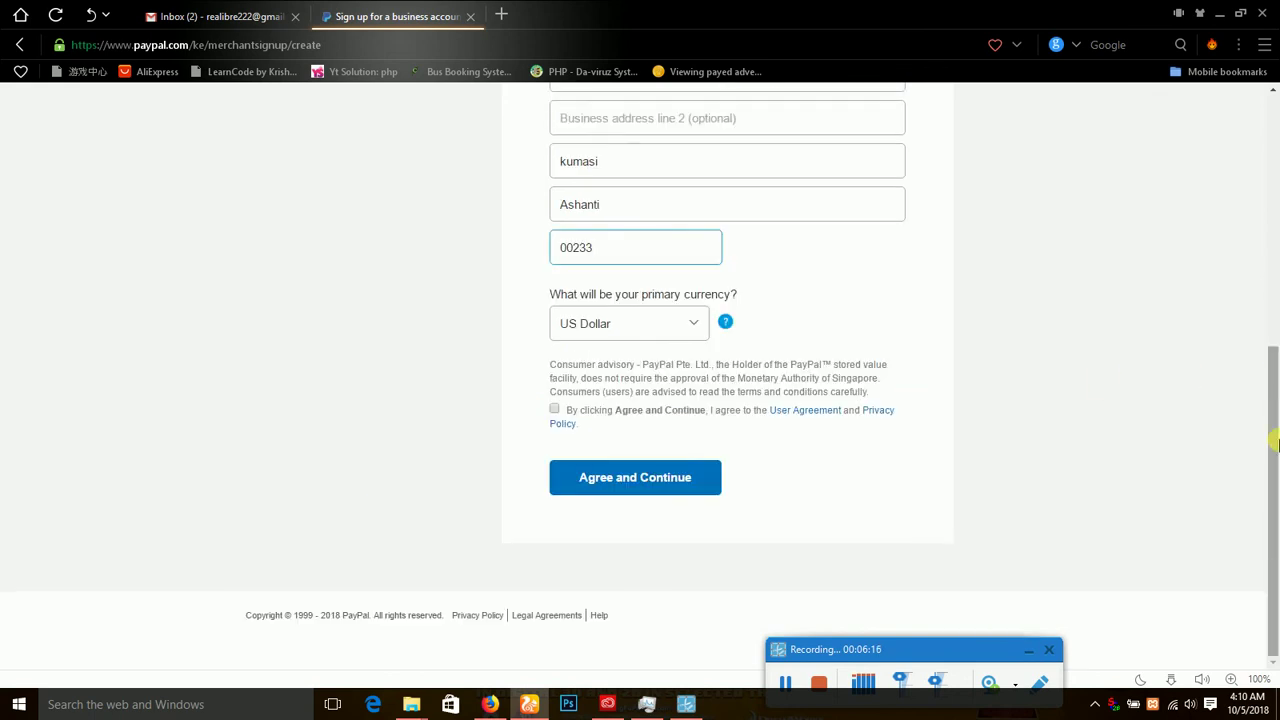
Keep US Dollar as primary currency, agree and continue, and decline saving the password.
{"action": "left_click", "coordinate": [694, 326]}
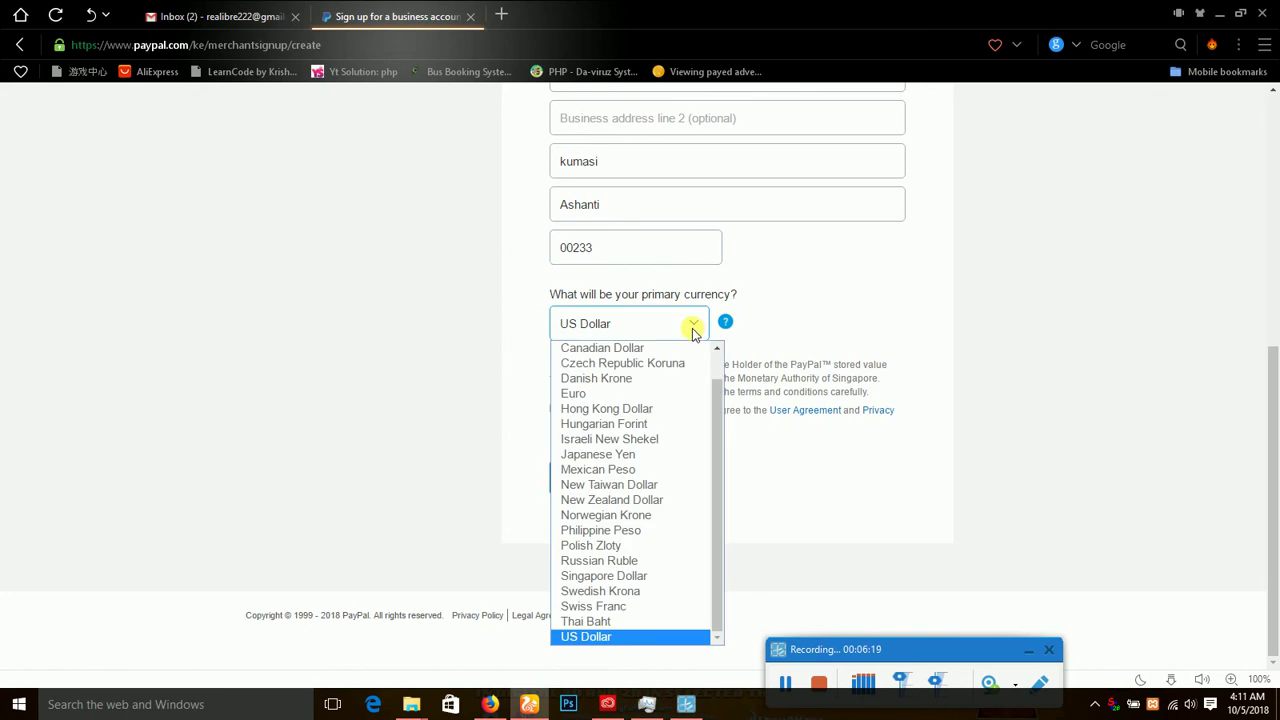
{"action": "left_click", "coordinate": [836, 296]}
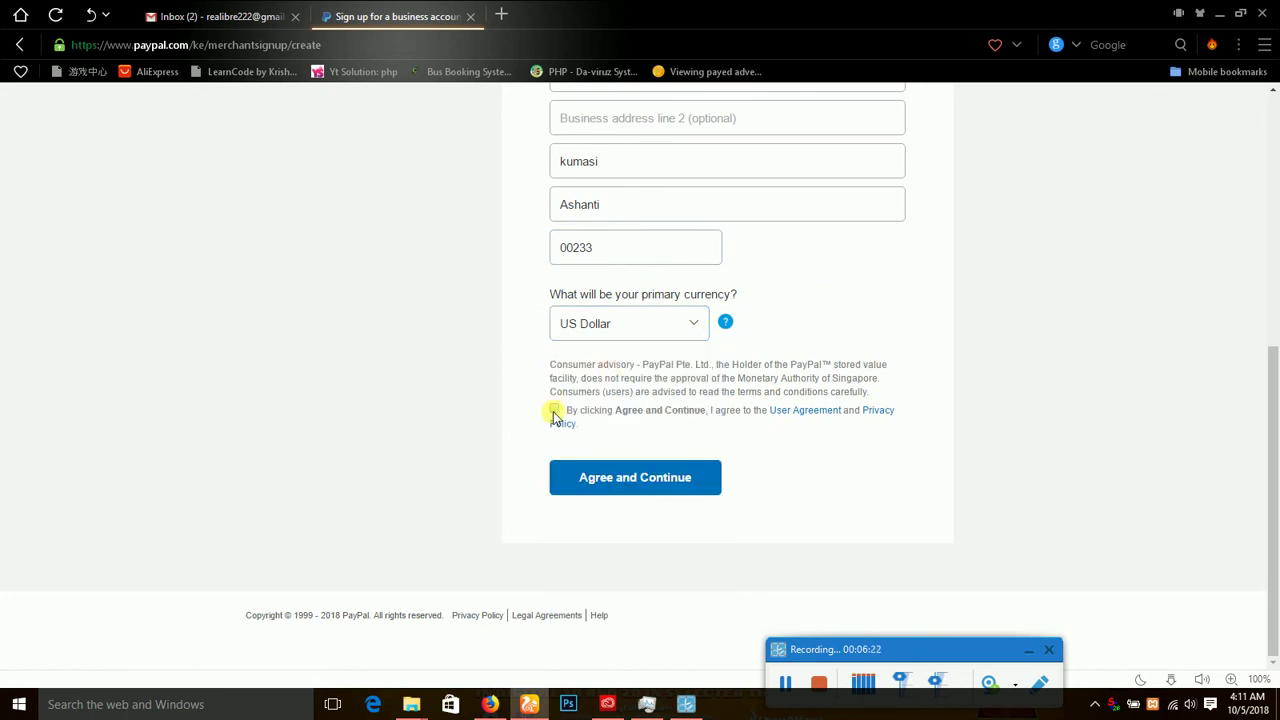
{"action": "left_click", "coordinate": [630, 478]}
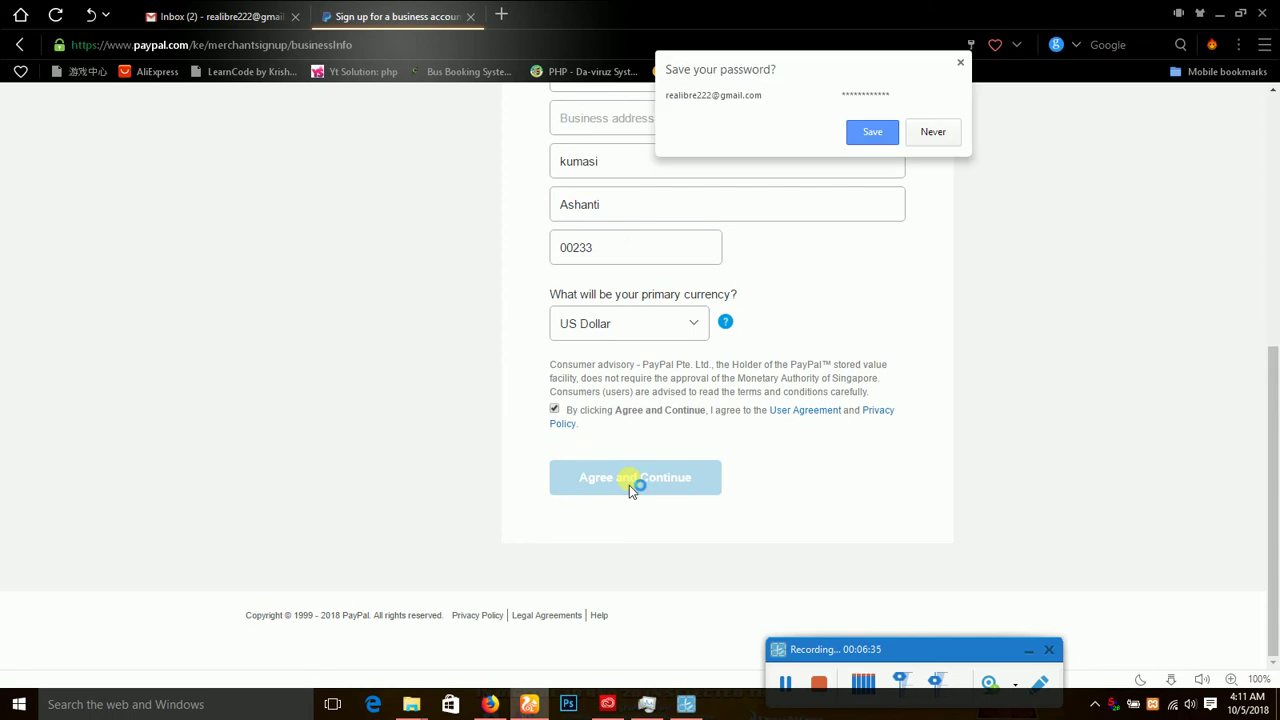
{"action": "left_click", "coordinate": [940, 131]}
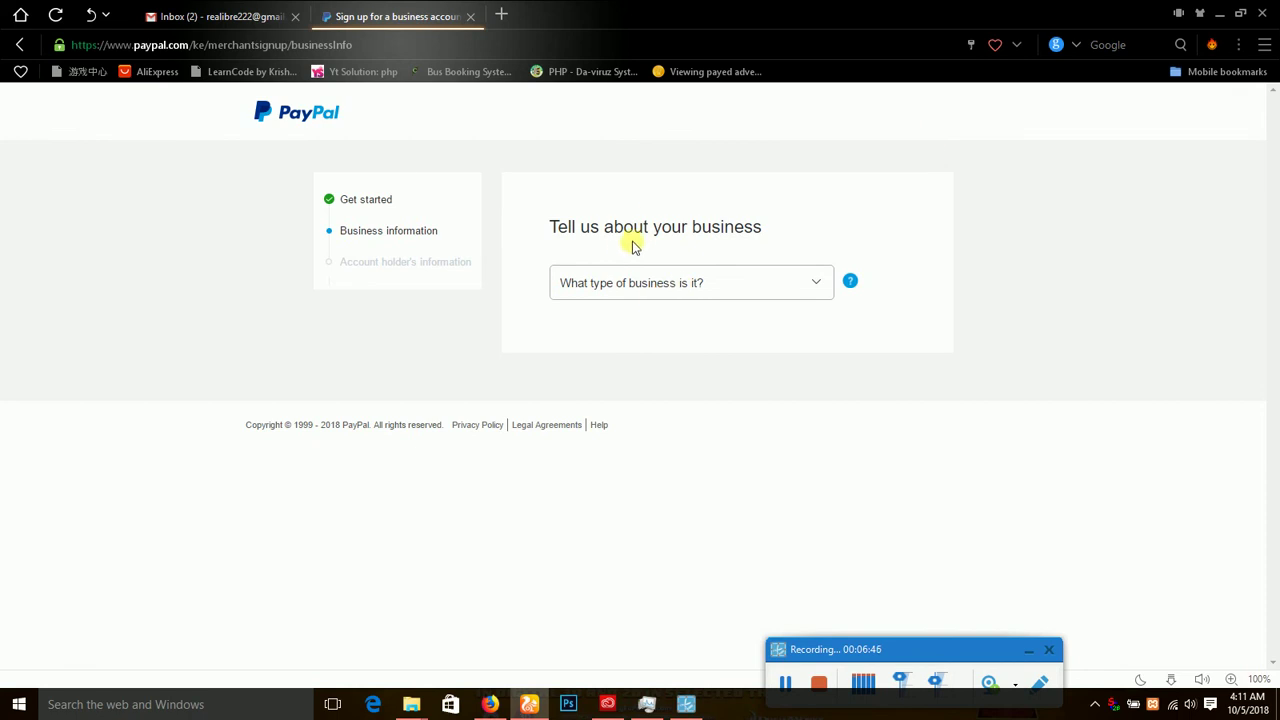
Set business type to Individual and category to Automobile Associations via keyword 'soci', then continue.
{"action": "left_click", "coordinate": [683, 287]}
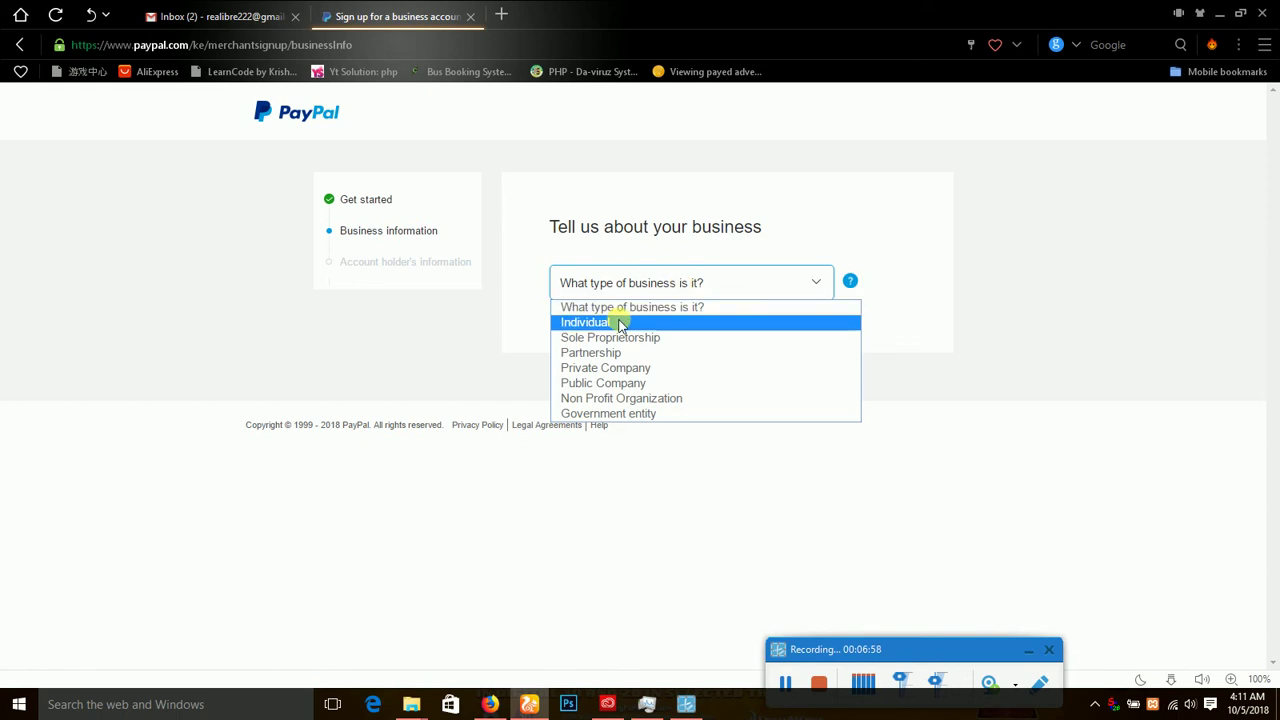
{"action": "left_click", "coordinate": [620, 323]}
{"action": "left_click", "coordinate": [681, 330]}
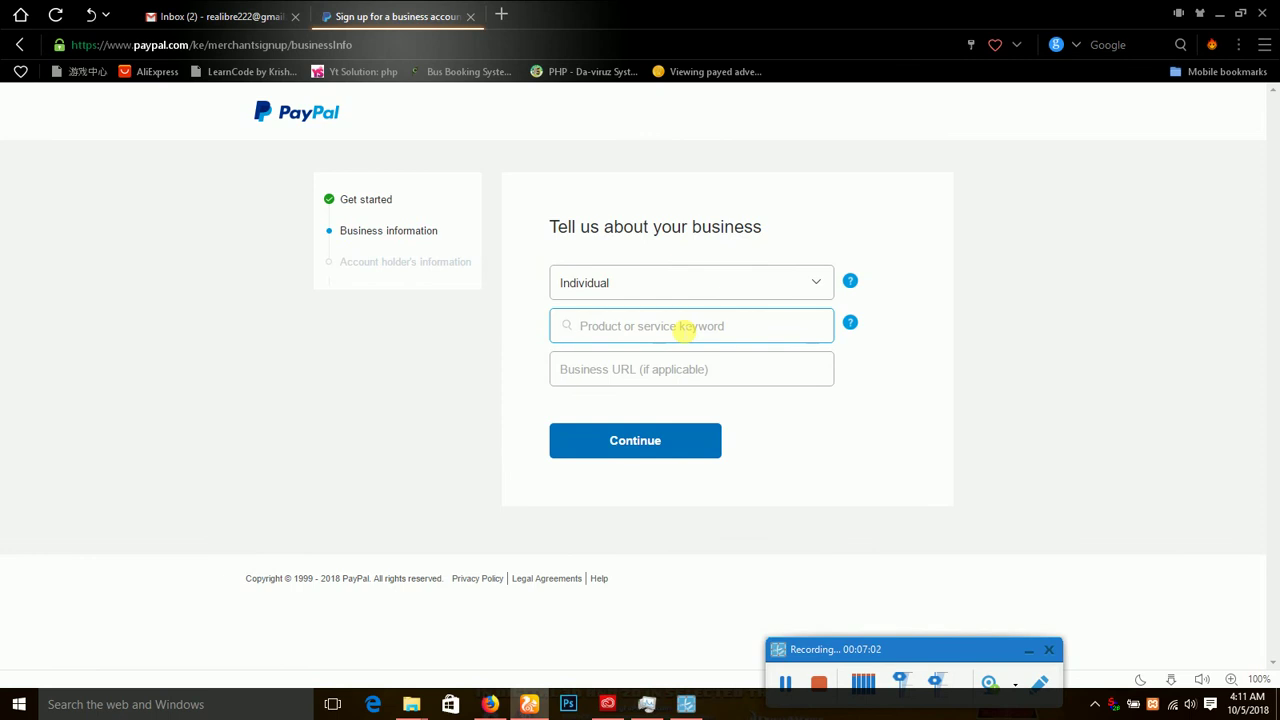
{"action": "type", "text": "s"}
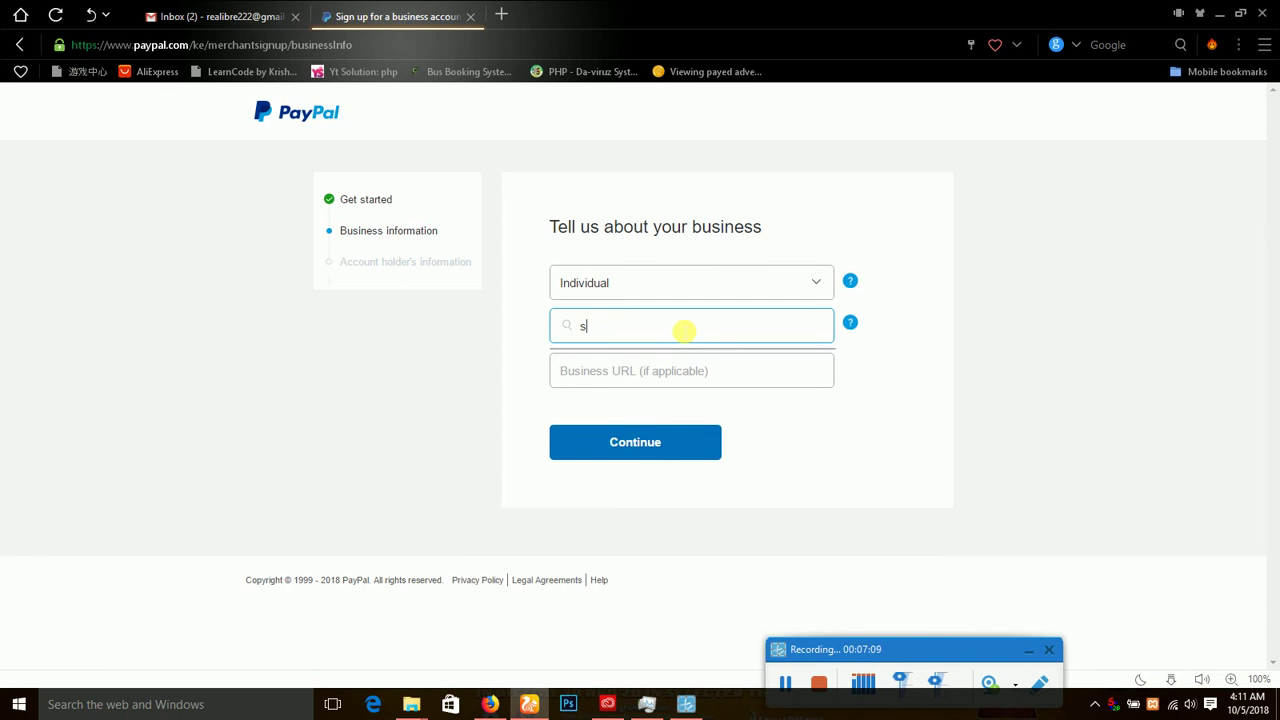
{"action": "type", "text": "oci"}
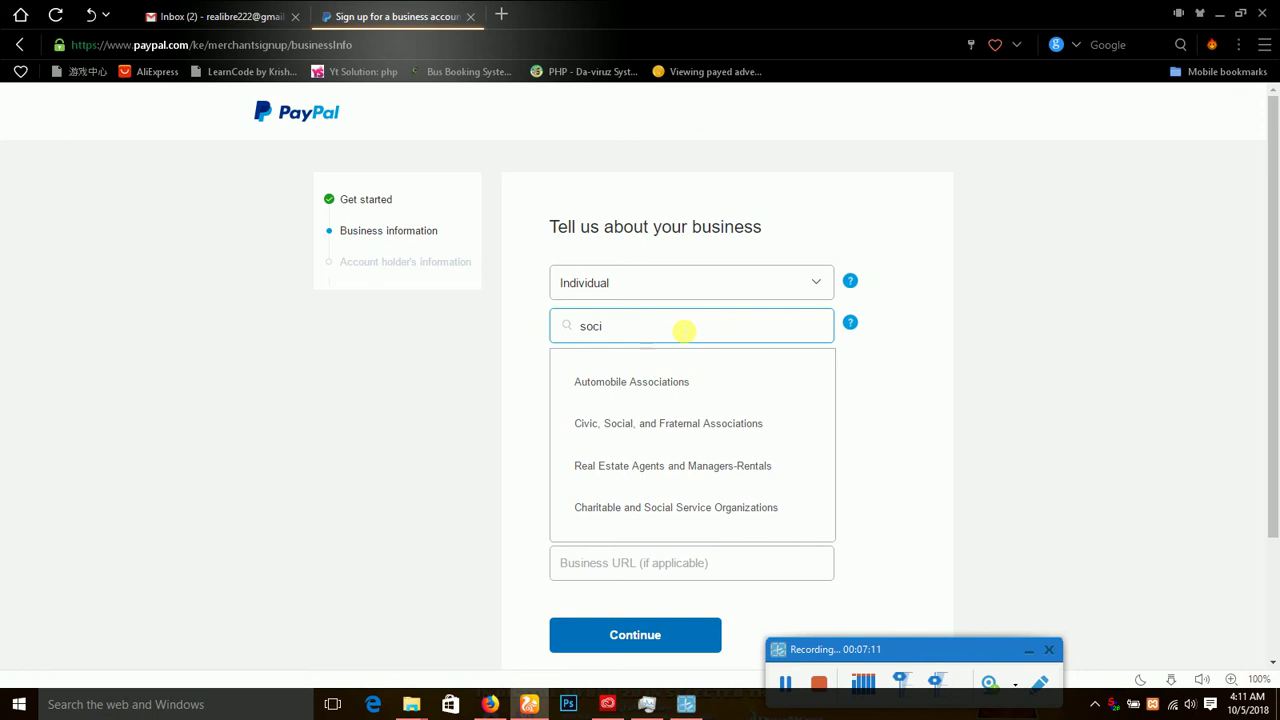
{"action": "left_click", "coordinate": [637, 391]}
{"action": "left_click", "coordinate": [660, 371]}
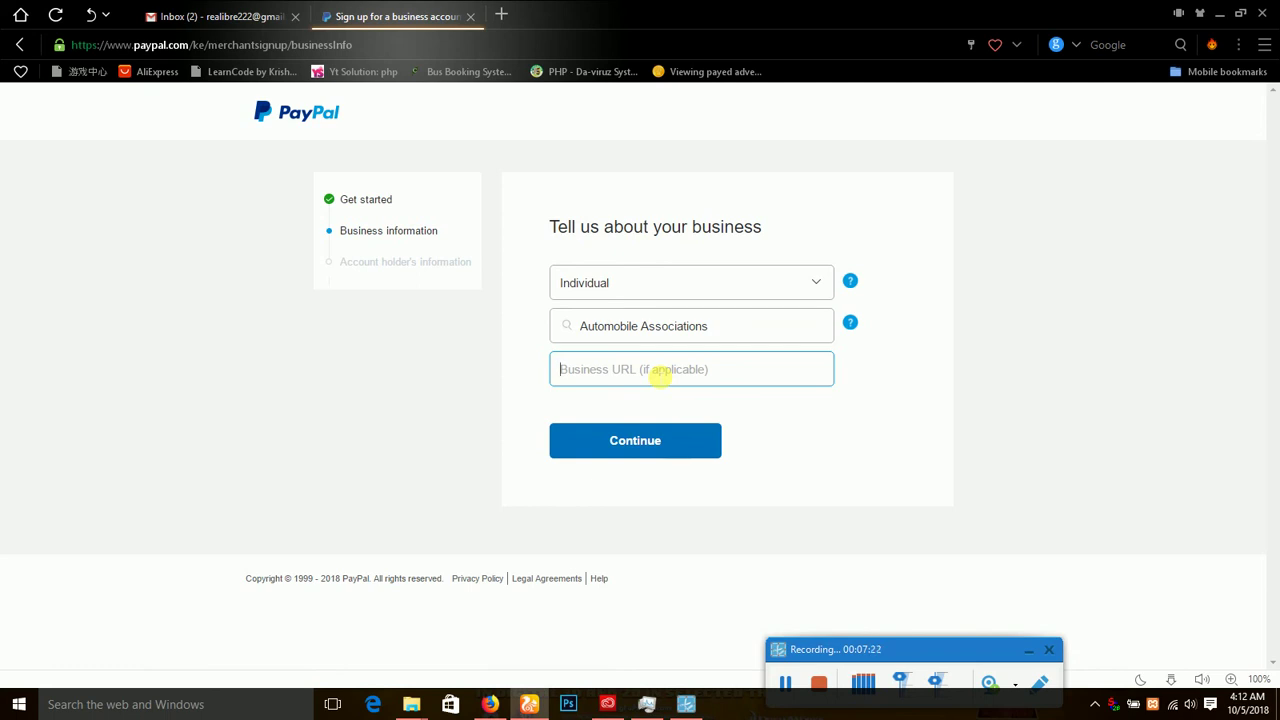
{"action": "left_click", "coordinate": [637, 443]}
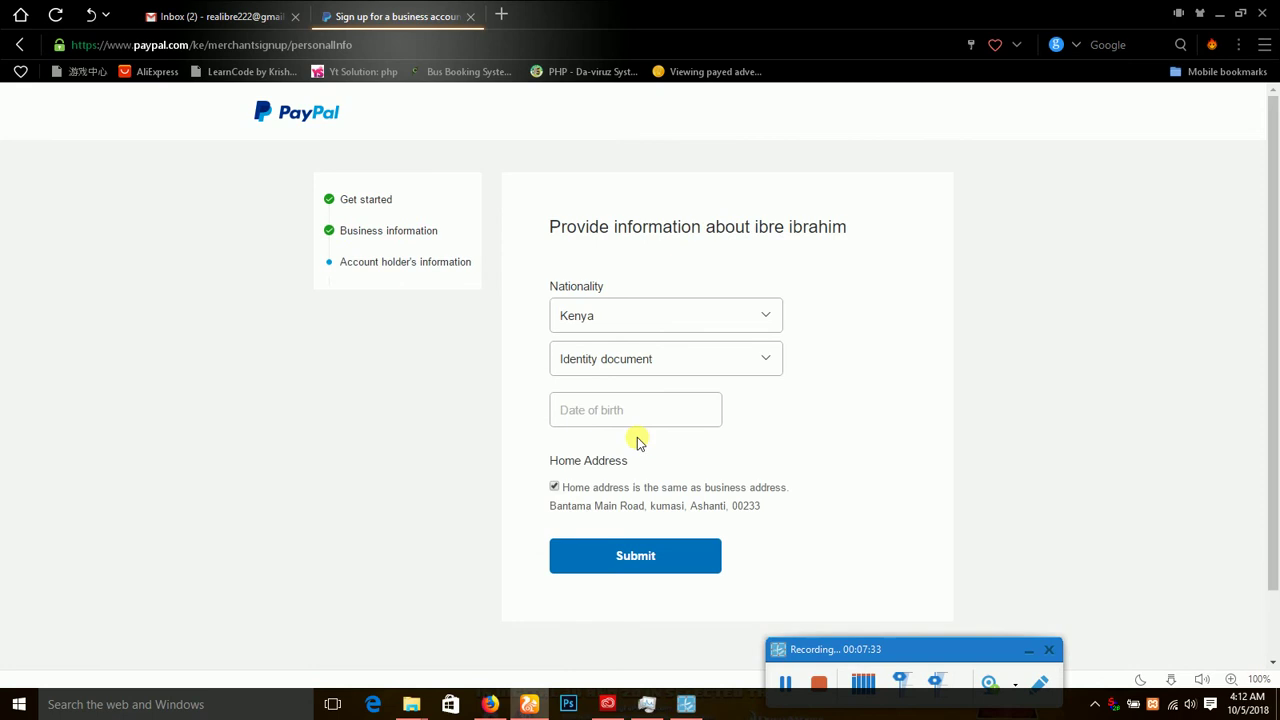
Set nationality to Ghana, choose National ID, enter the ID number and birth date, and submit.
{"action": "left_click", "coordinate": [645, 318]}
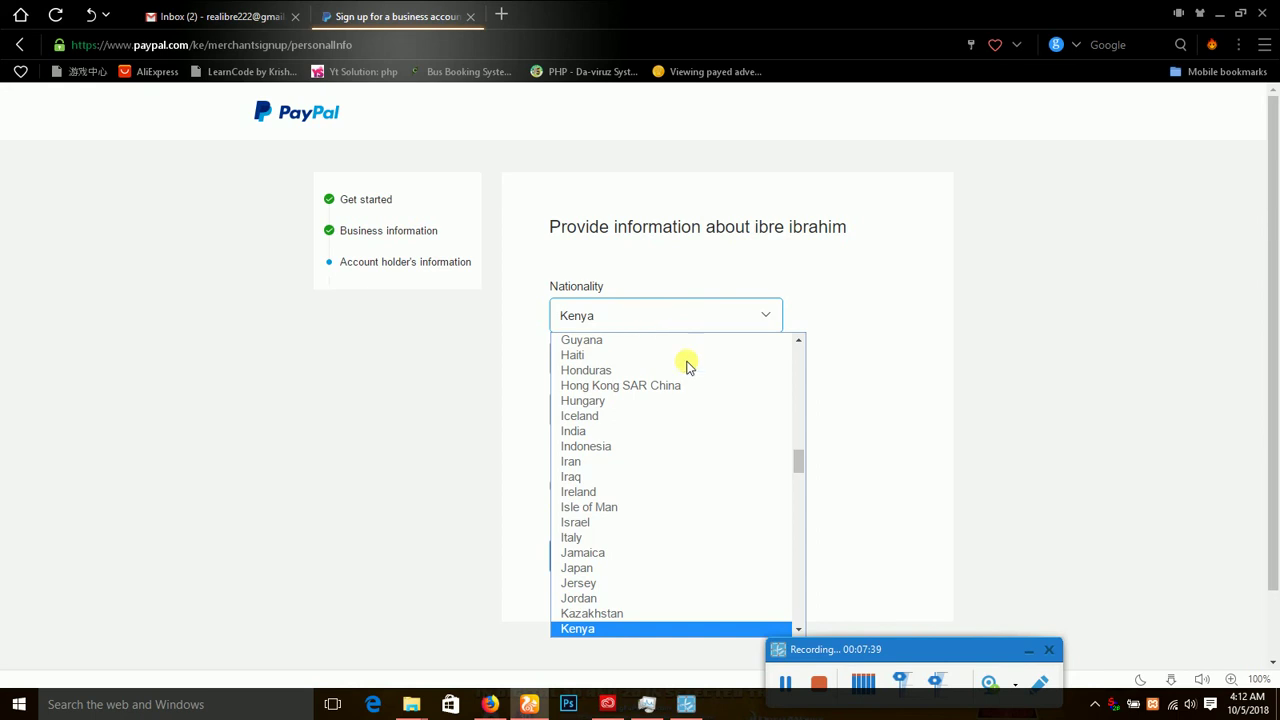
{"action": "mouse_move", "coordinate": [801, 458]}
{"action": "left_mouse_down"}
{"action": "mouse_move", "coordinate": [800, 429]}
{"action": "mouse_move", "coordinate": [803, 443]}
{"action": "left_mouse_up"}
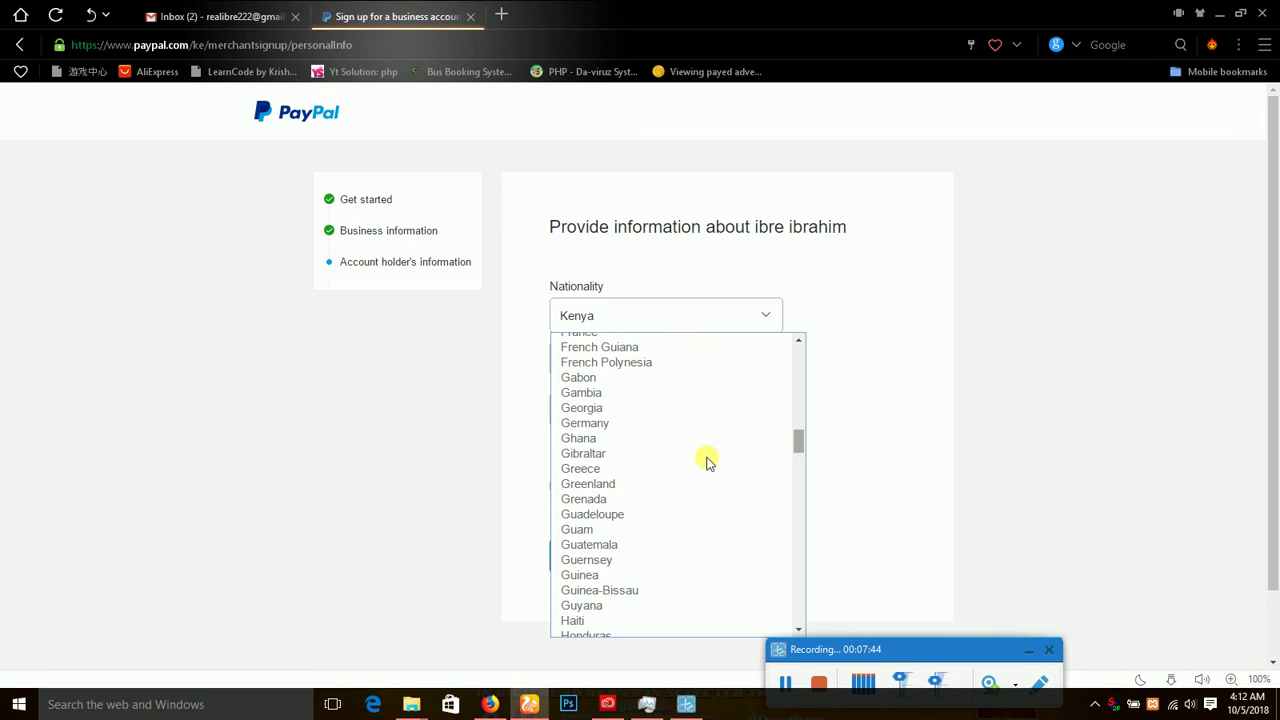
{"action": "left_click", "coordinate": [651, 439]}
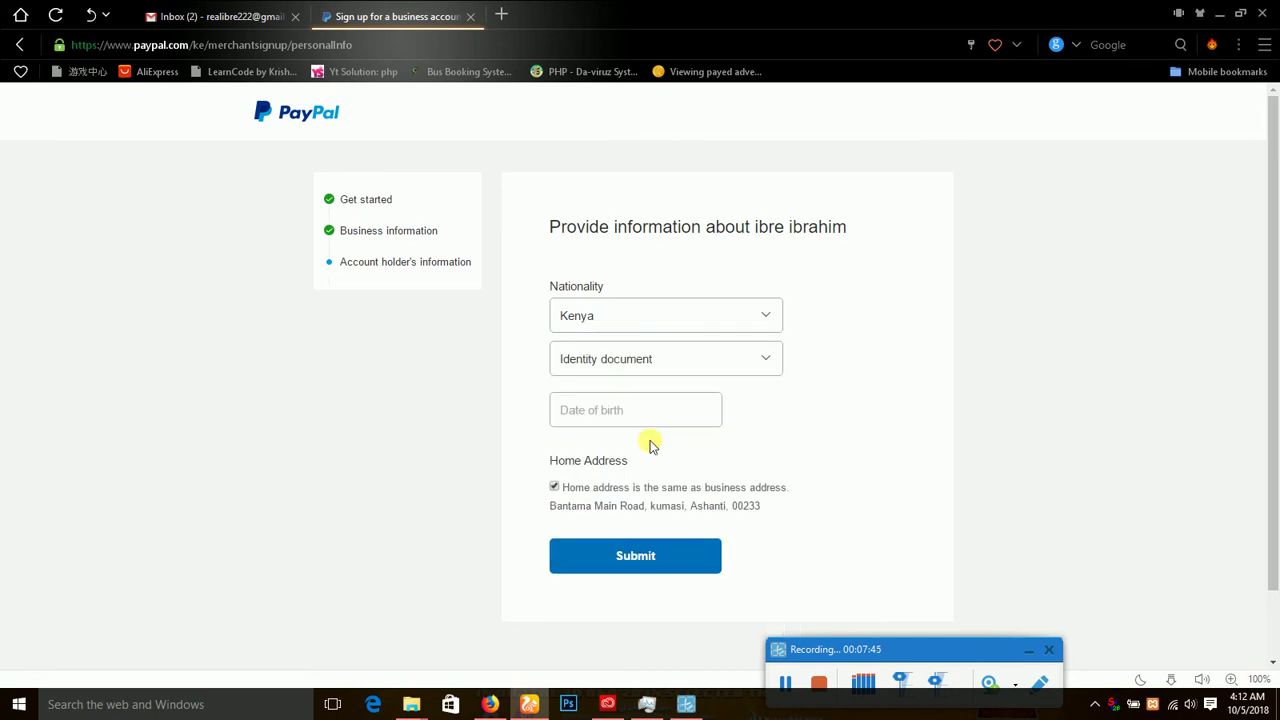
{"action": "left_click", "coordinate": [675, 362]}
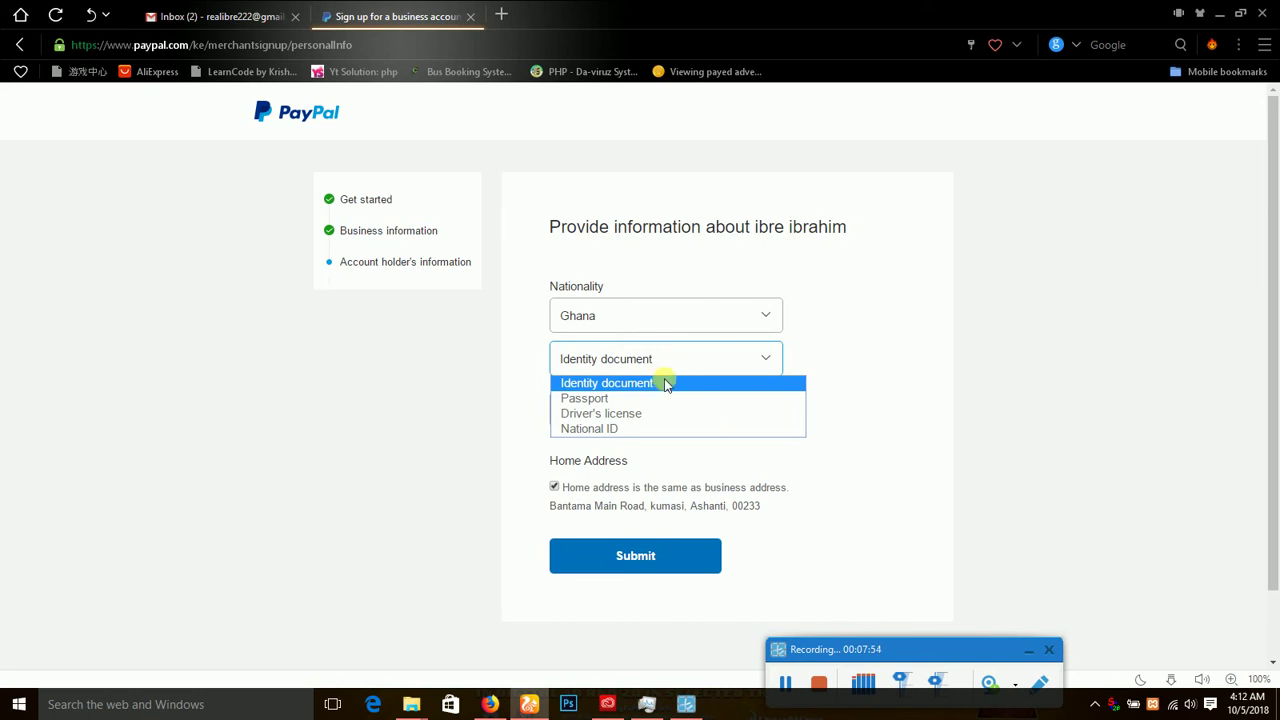
{"action": "left_click", "coordinate": [620, 428]}
{"action": "left_click", "coordinate": [628, 412]}
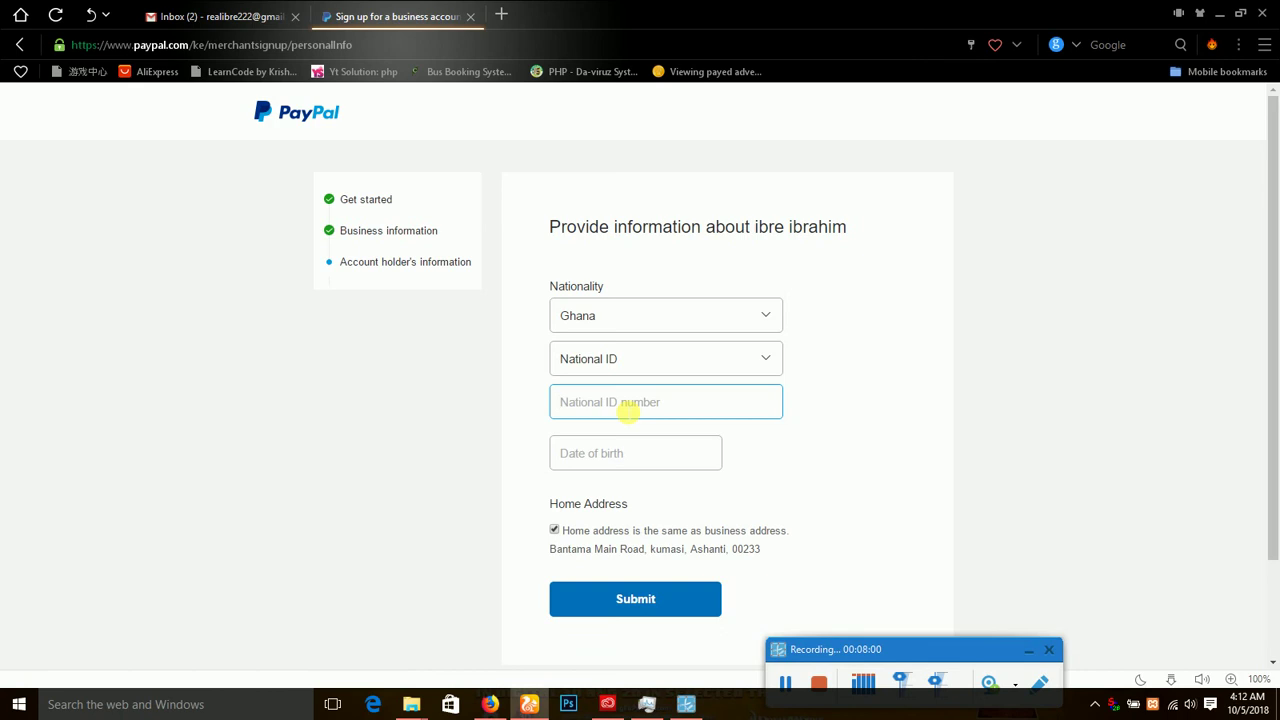
{"action": "type", "text": "123456789"}
{"action": "left_click", "coordinate": [612, 455]}
{"action": "type", "text": "12/"}
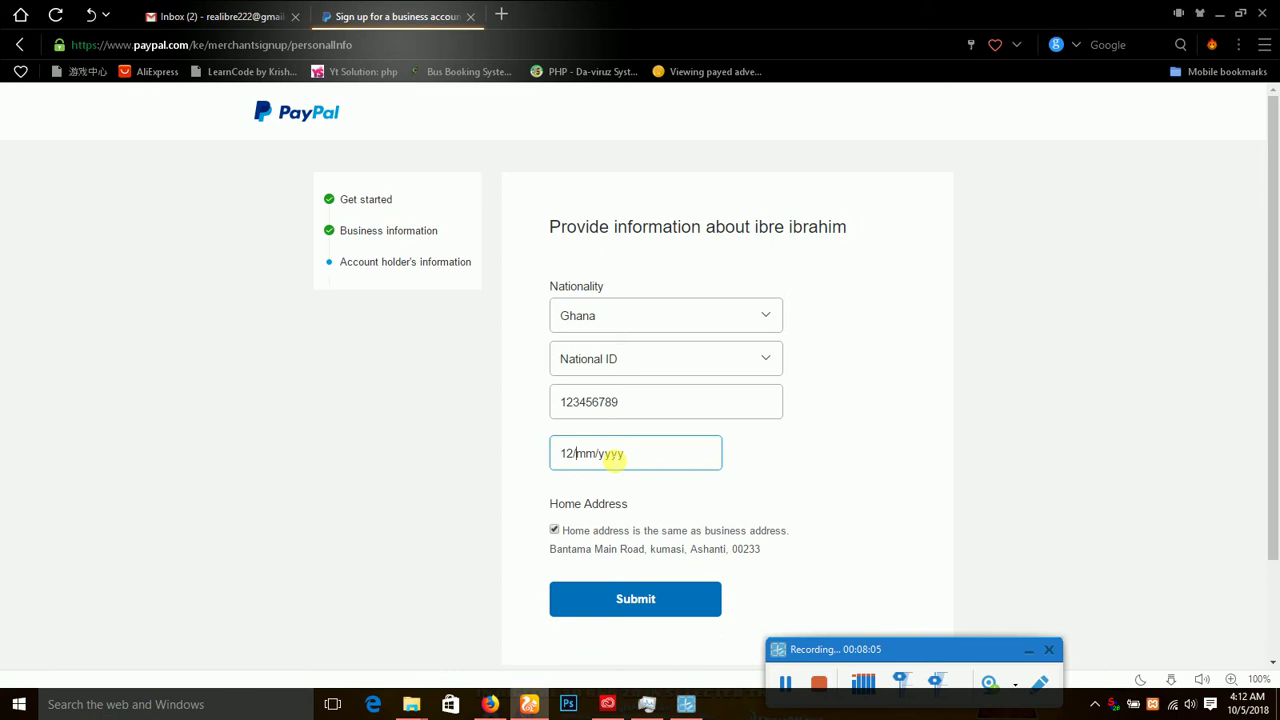
{"action": "type", "text": "03/2000"}
{"action": "scroll", "coordinate": [940, 428], "scroll_direction": "down", "scroll_amount": 1}
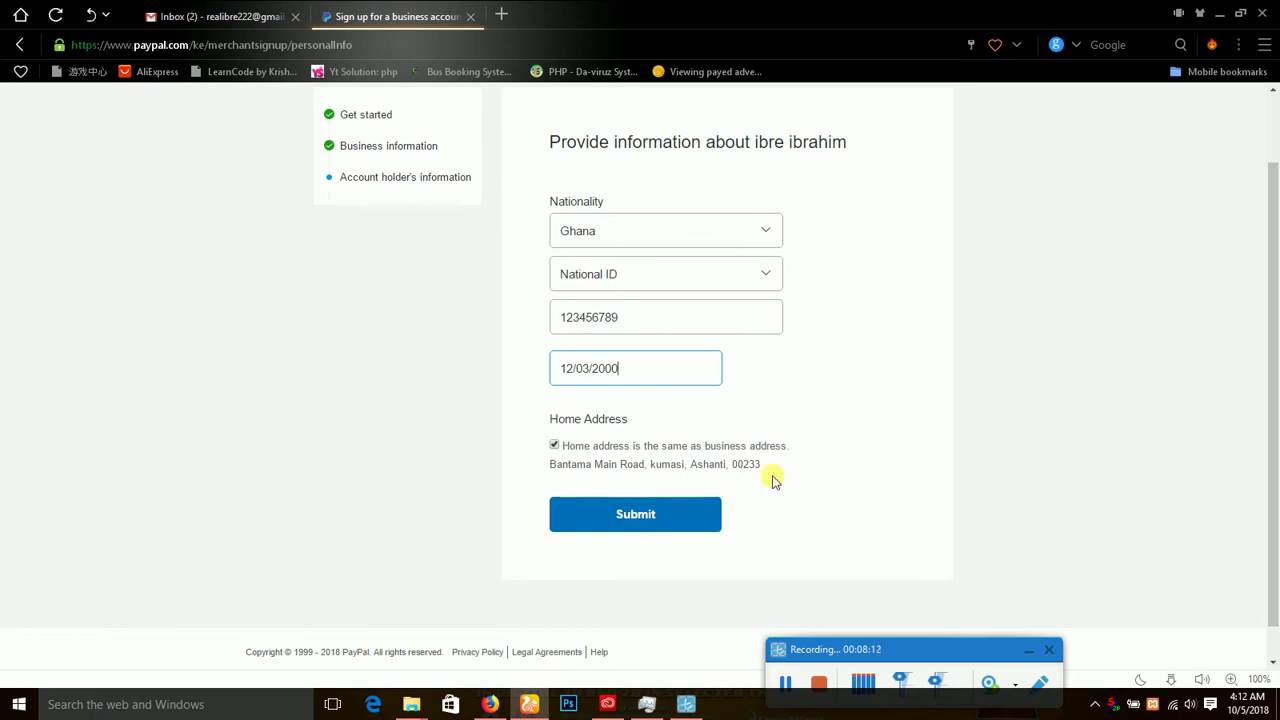
{"action": "left_click", "coordinate": [663, 515]}
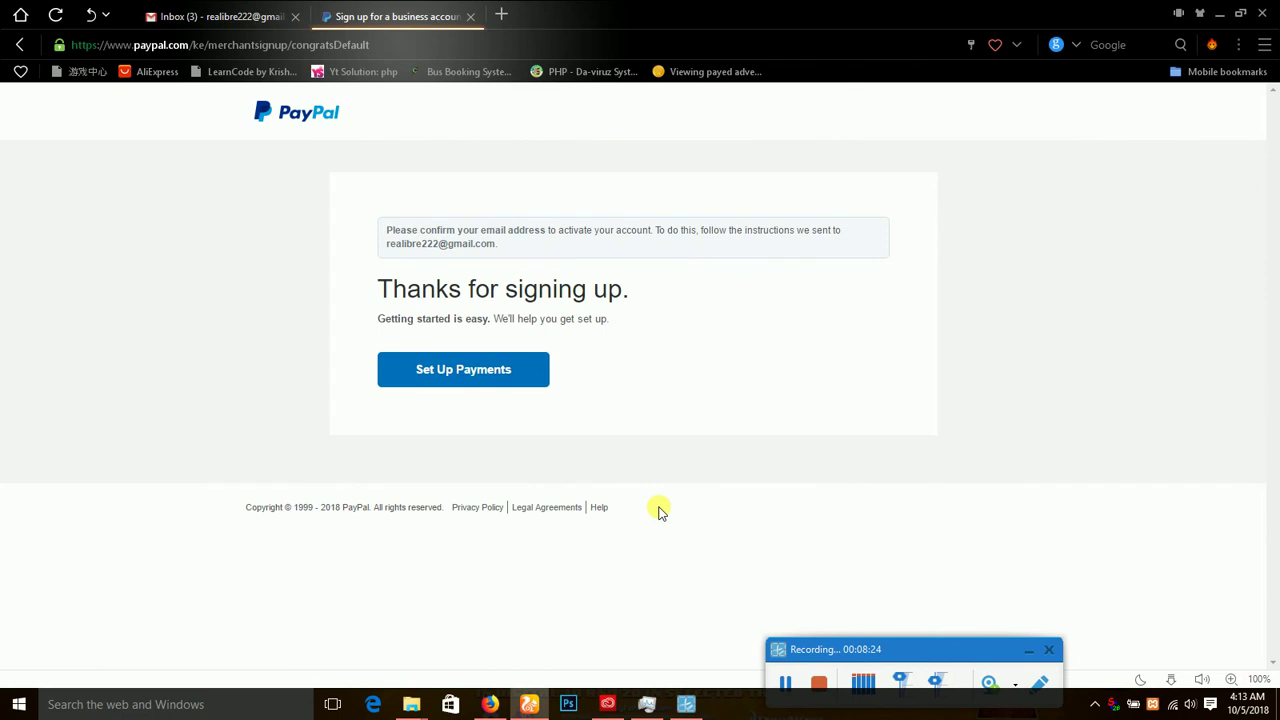
Choose Set Up Payments on the Thanks for signing up page.
{"action": "left_click", "coordinate": [451, 372]}
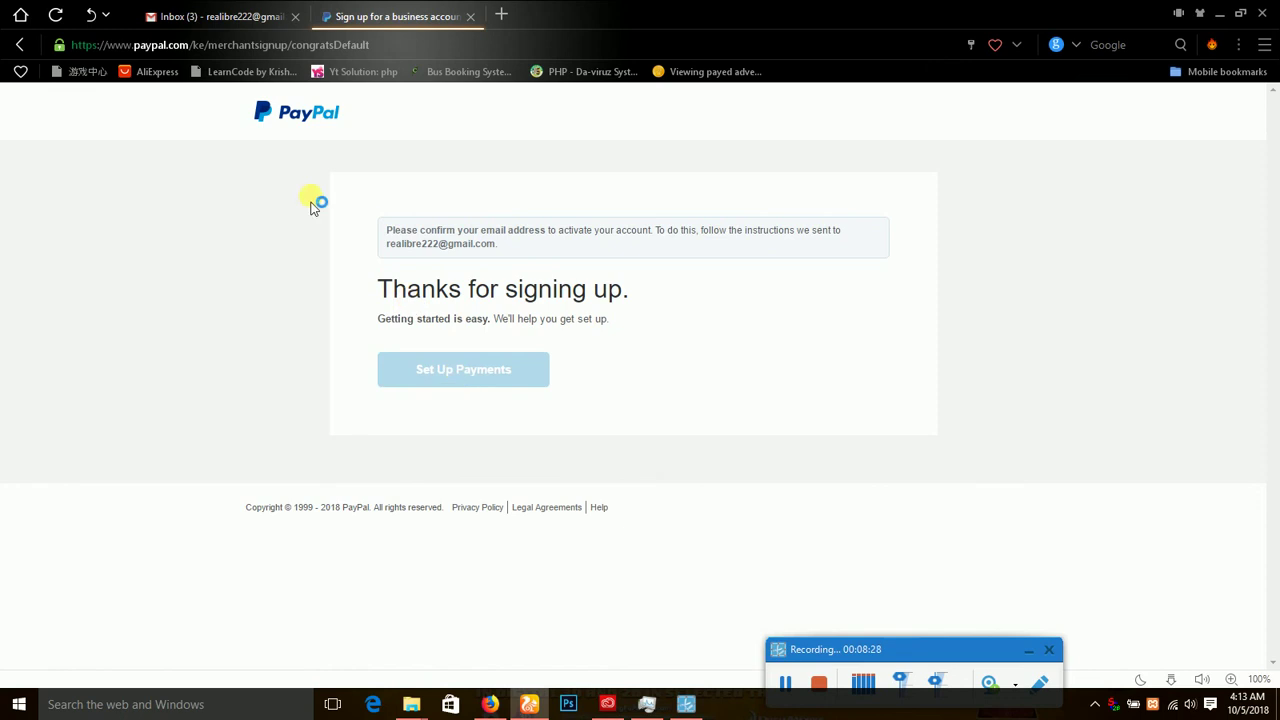
Refresh Gmail and follow Complete Information Now in PayPal's additional-business-information email.
{"action": "left_click", "coordinate": [233, 8]}
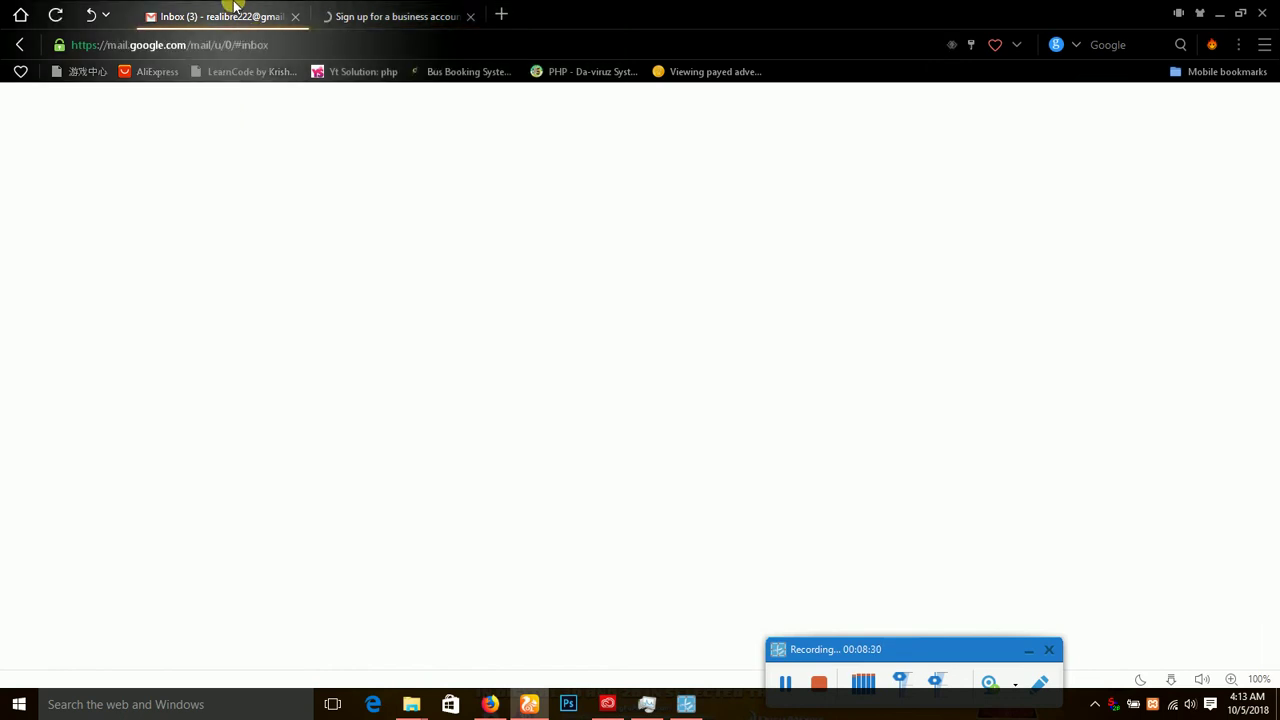
{"action": "left_click", "coordinate": [273, 152]}
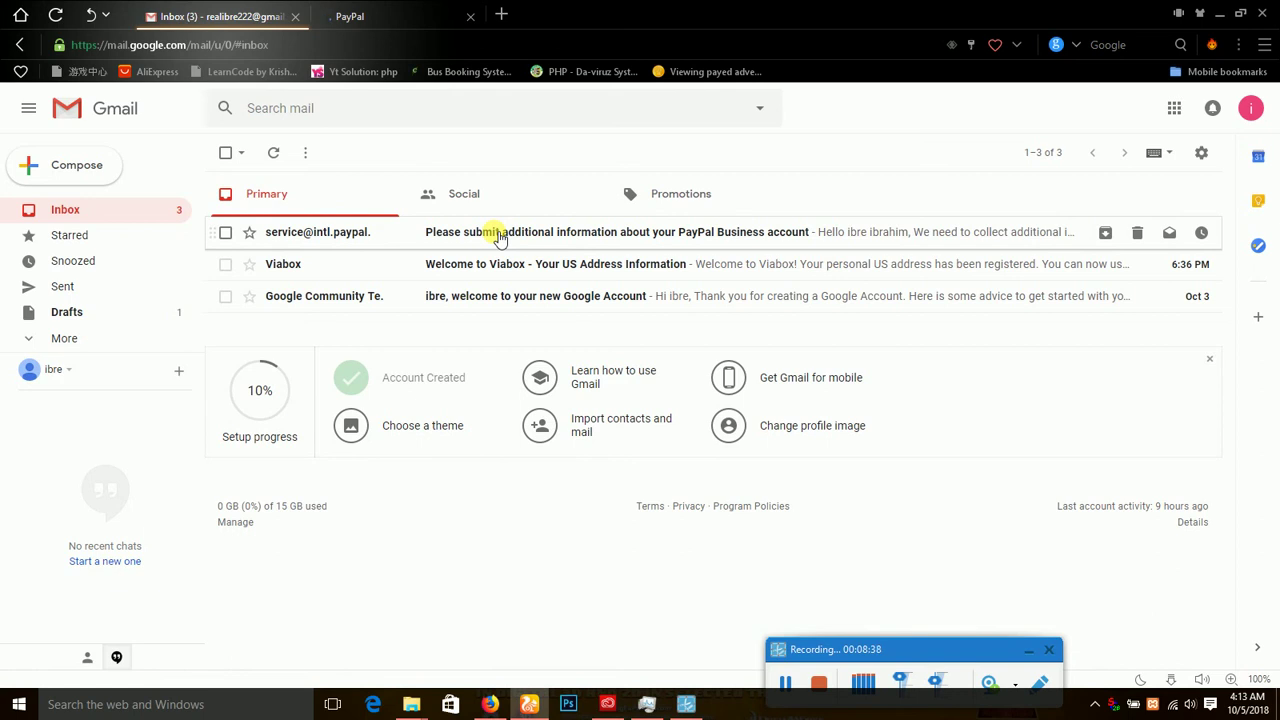
{"action": "left_click", "coordinate": [499, 237]}
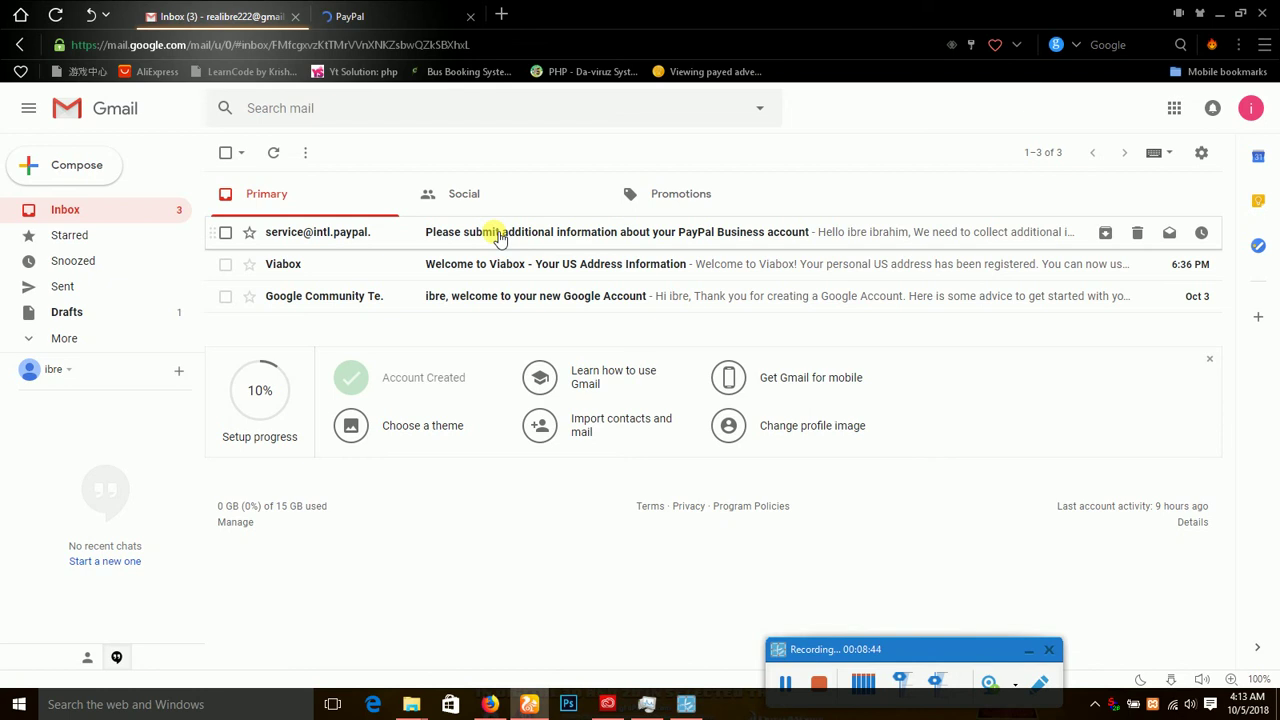
{"action": "left_click", "coordinate": [498, 237]}
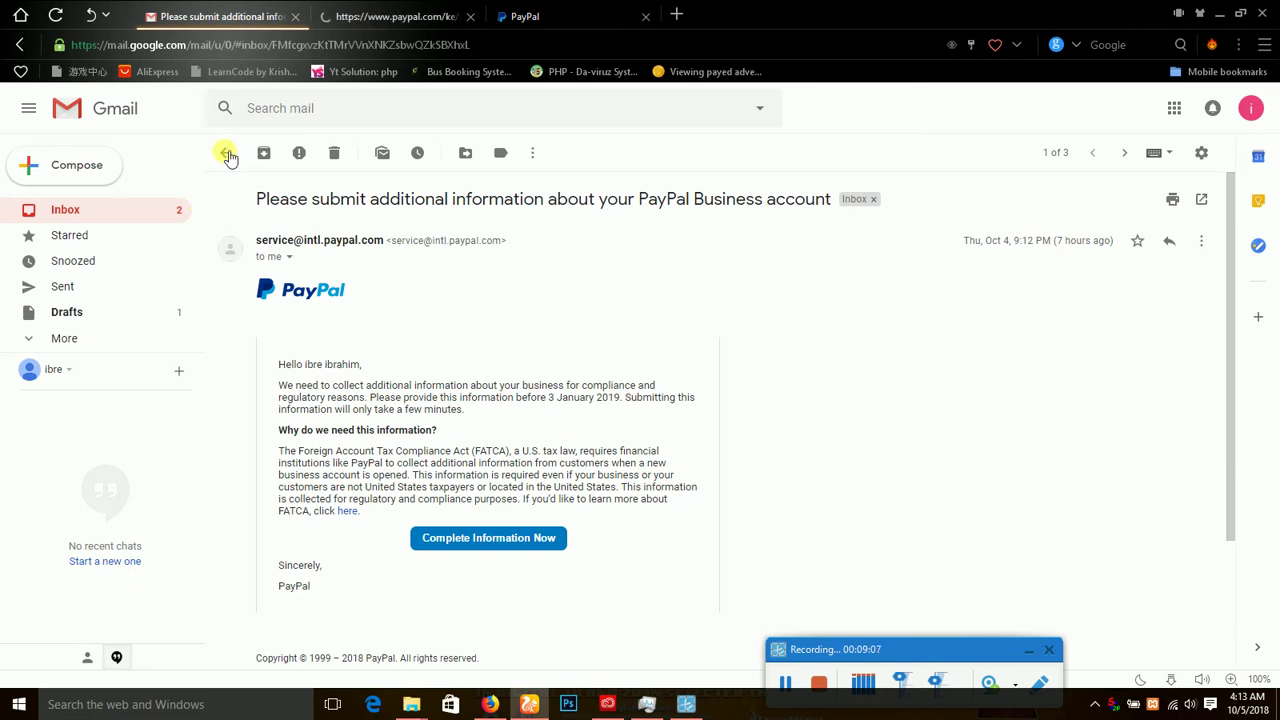
Refresh the Gmail inbox again, then return to PayPal's Business account setup page.
{"action": "left_click", "coordinate": [228, 156]}
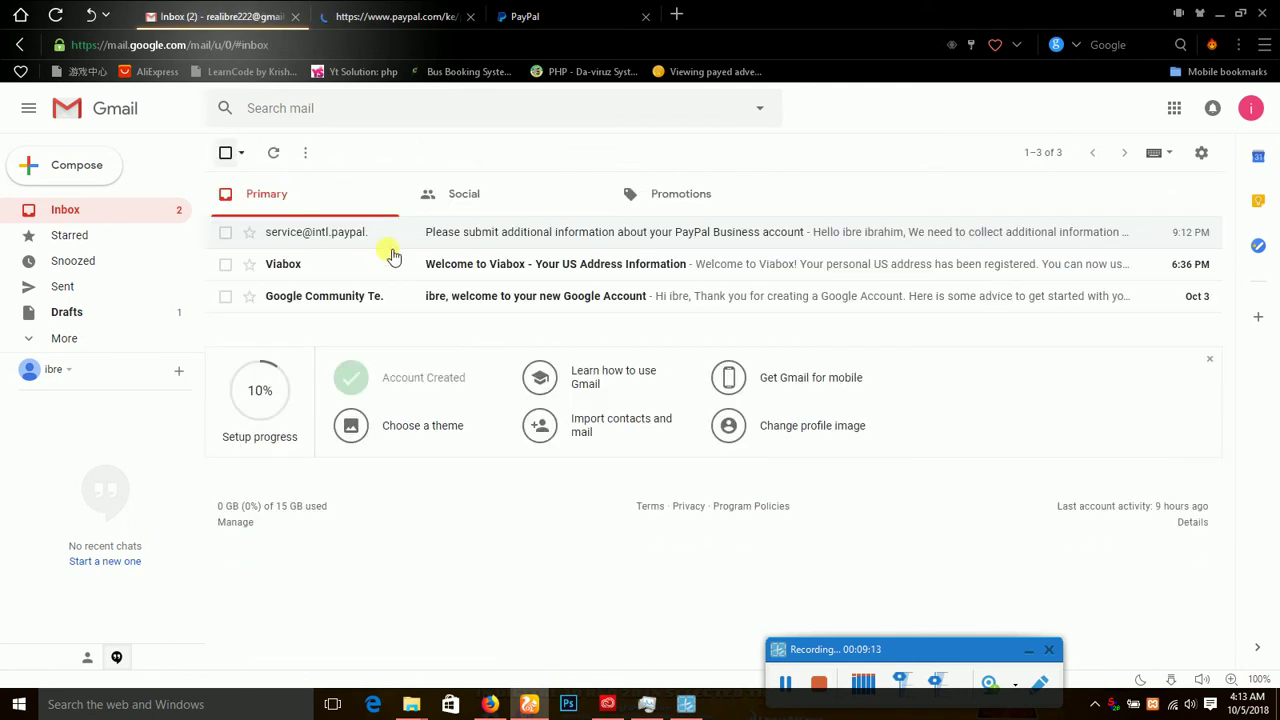
{"action": "left_click", "coordinate": [279, 154]}
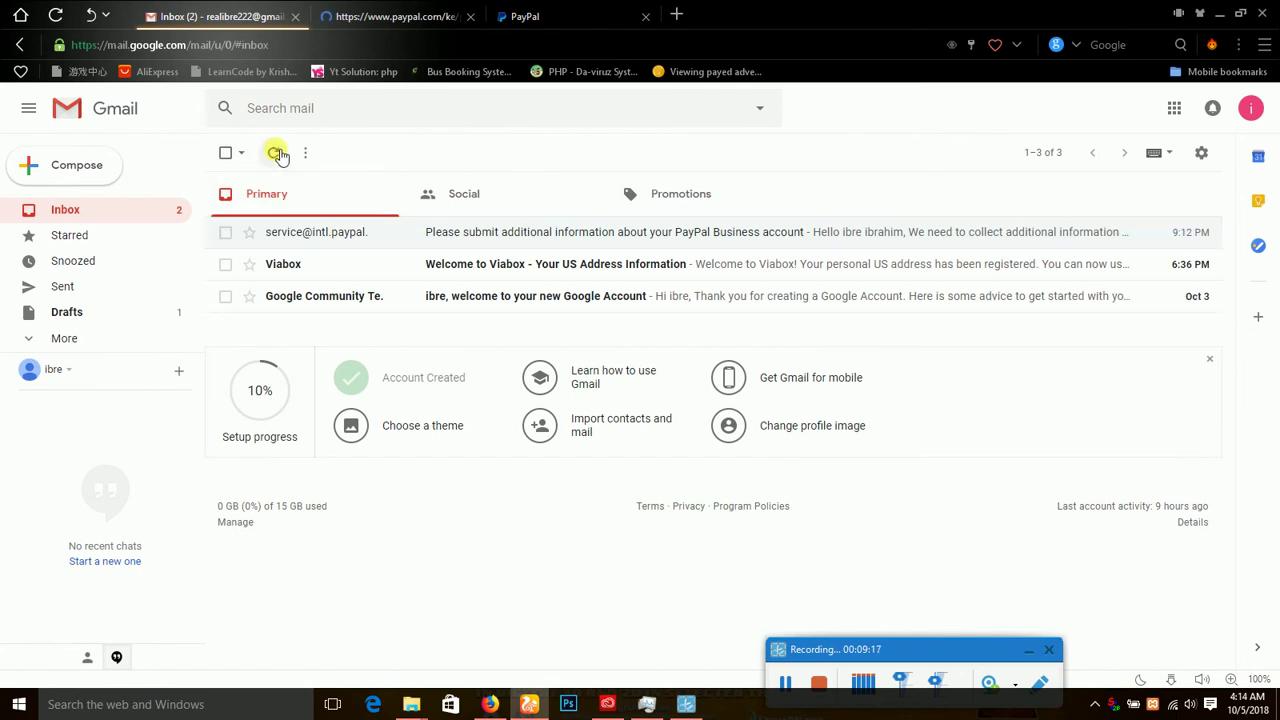
{"action": "left_click", "coordinate": [545, 16]}
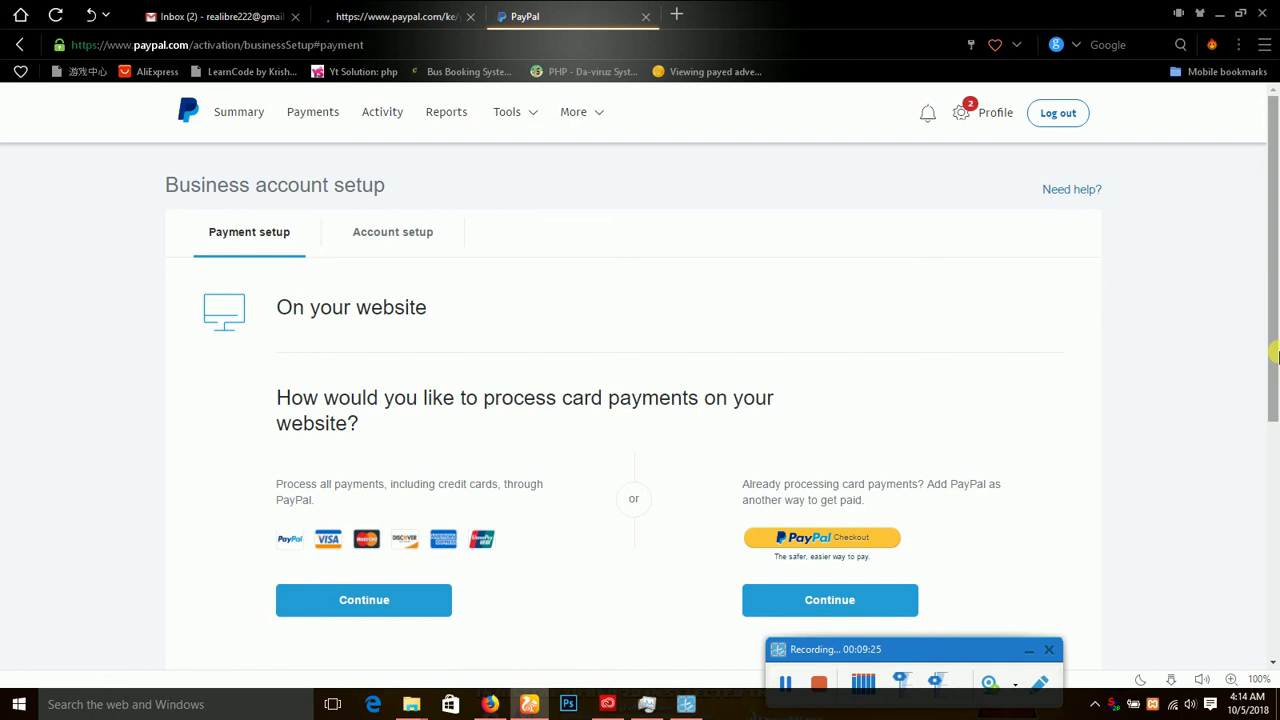
Look at the other loading PayPal tab, then return to the Business account setup page.
{"action": "scroll", "coordinate": [1277, 265], "scroll_direction": "down", "scroll_amount": 3}
{"action": "scroll", "coordinate": [1277, 265], "scroll_direction": "up", "scroll_amount": 2}
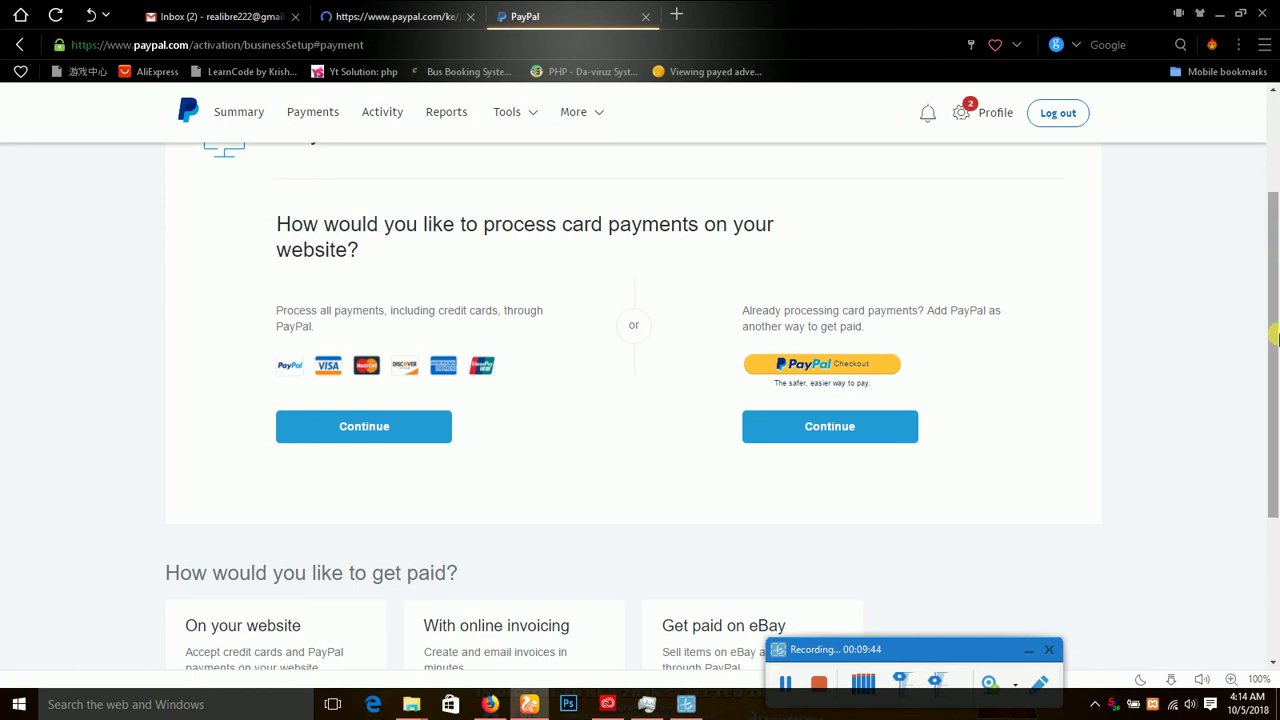
{"action": "scroll", "coordinate": [1276, 194], "scroll_direction": "down", "scroll_amount": 1}
{"action": "scroll", "coordinate": [1276, 230], "scroll_direction": "up", "scroll_amount": 3}
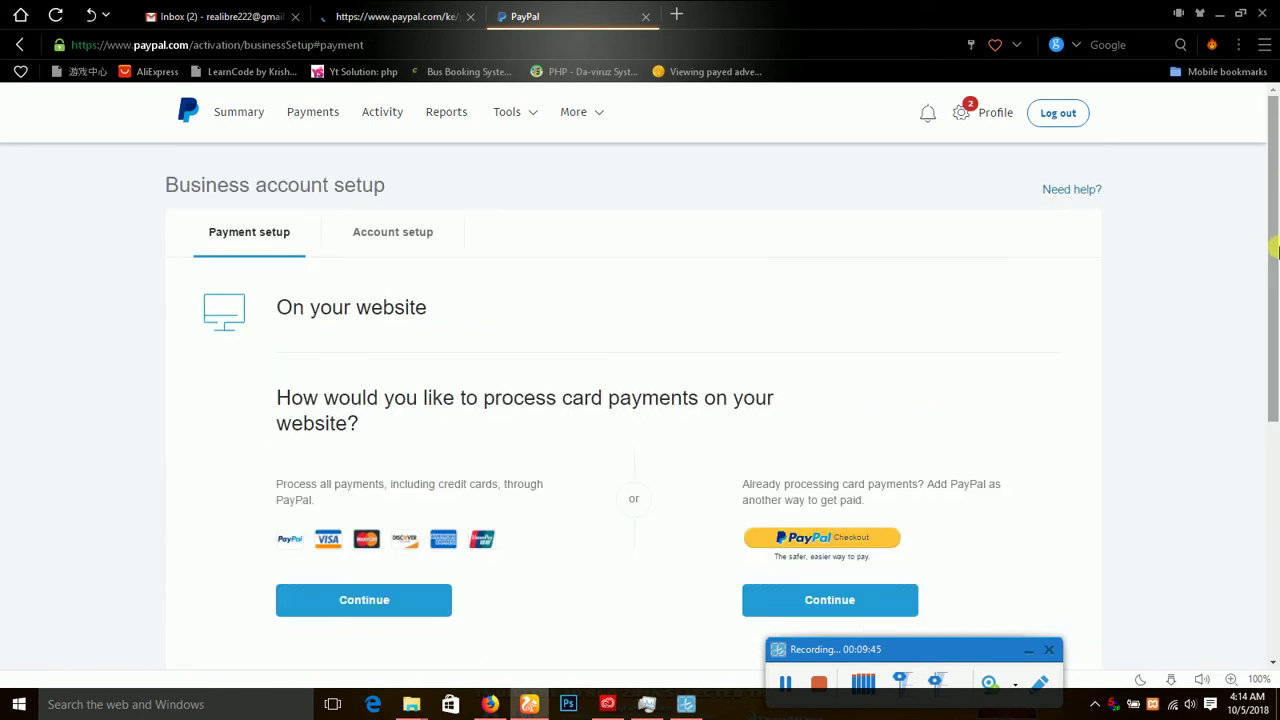
{"action": "left_click", "coordinate": [375, 10]}
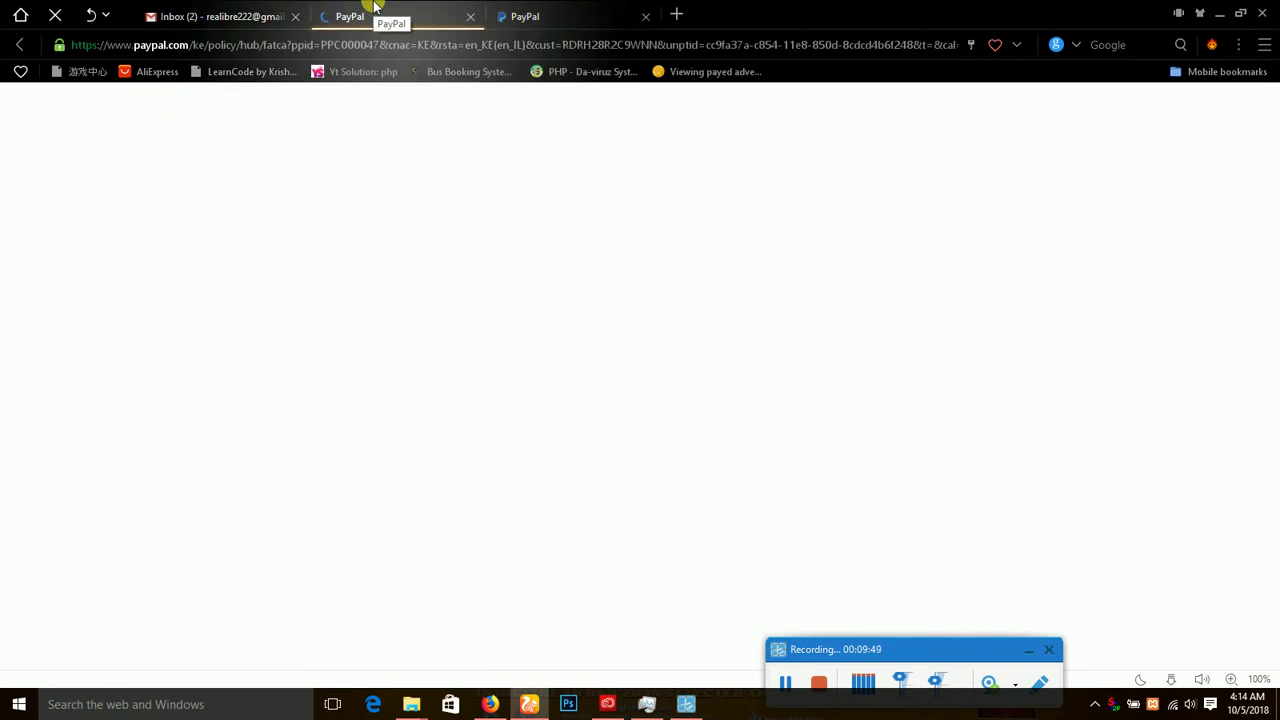
{"action": "left_click", "coordinate": [563, 12]}
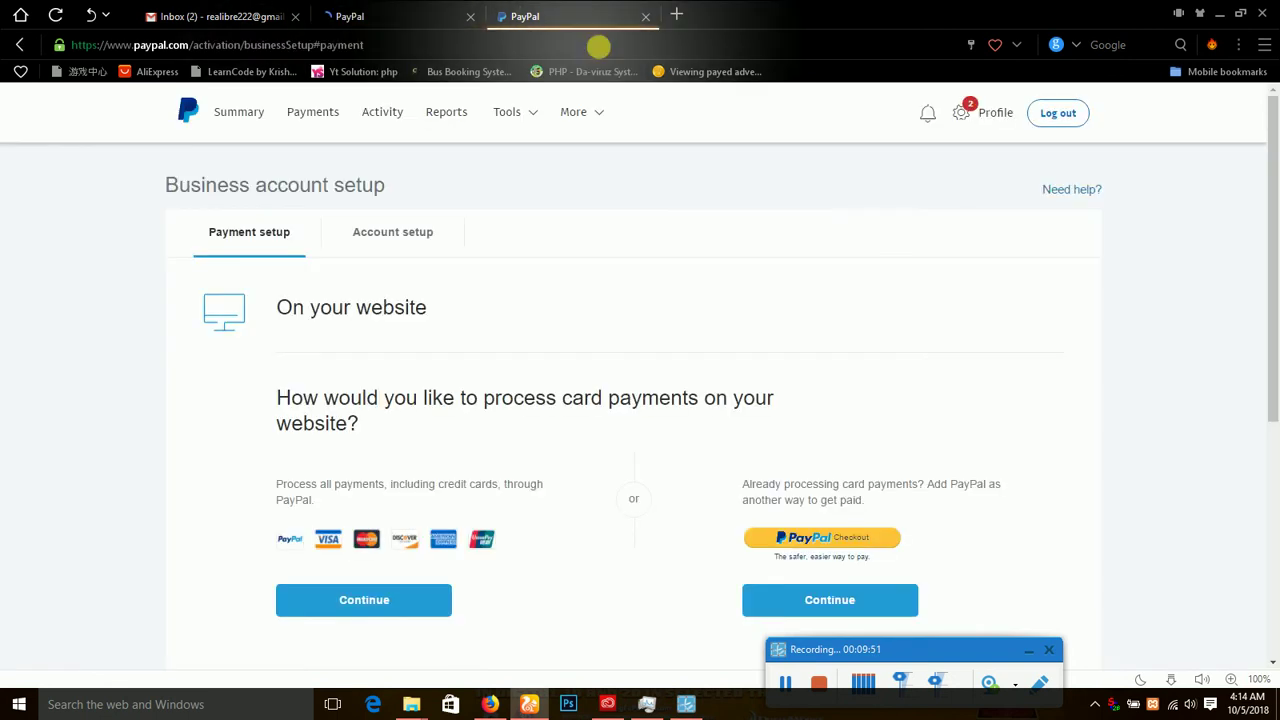
Launch Profile and settings from the profile gear menu, then switch back to Gmail.
{"action": "left_click", "coordinate": [966, 112]}
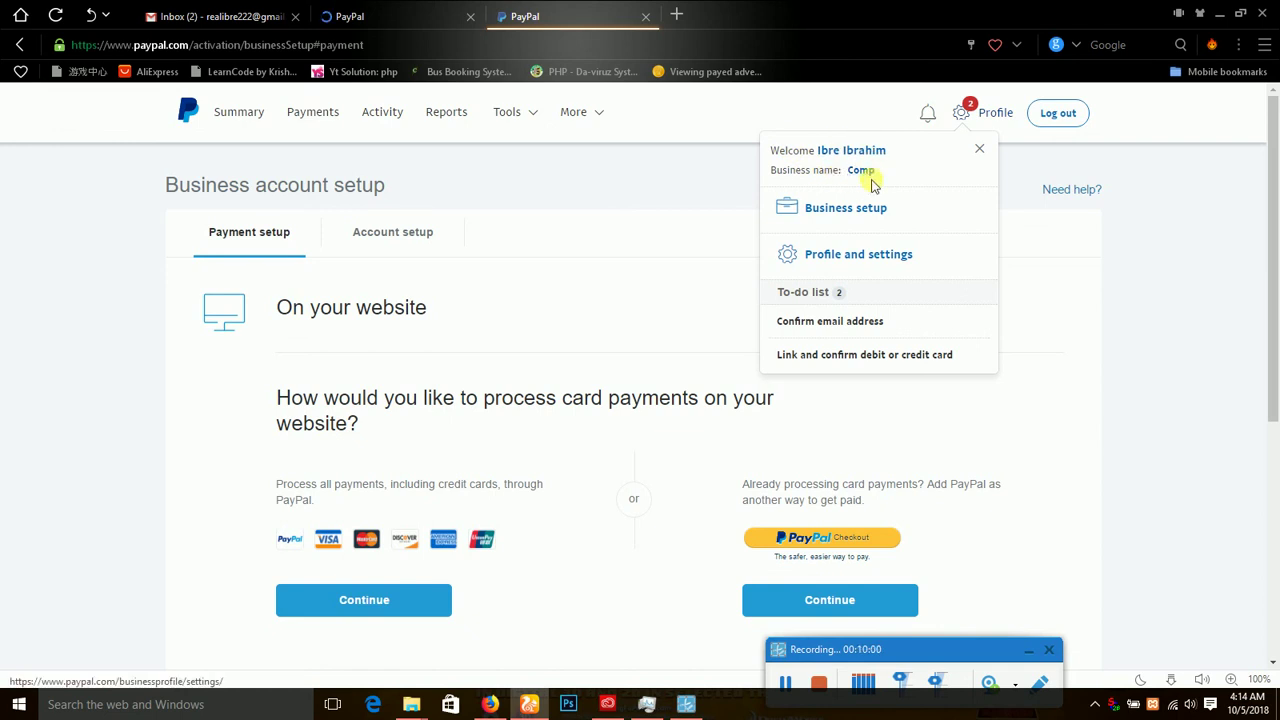
{"action": "left_click", "coordinate": [842, 258]}
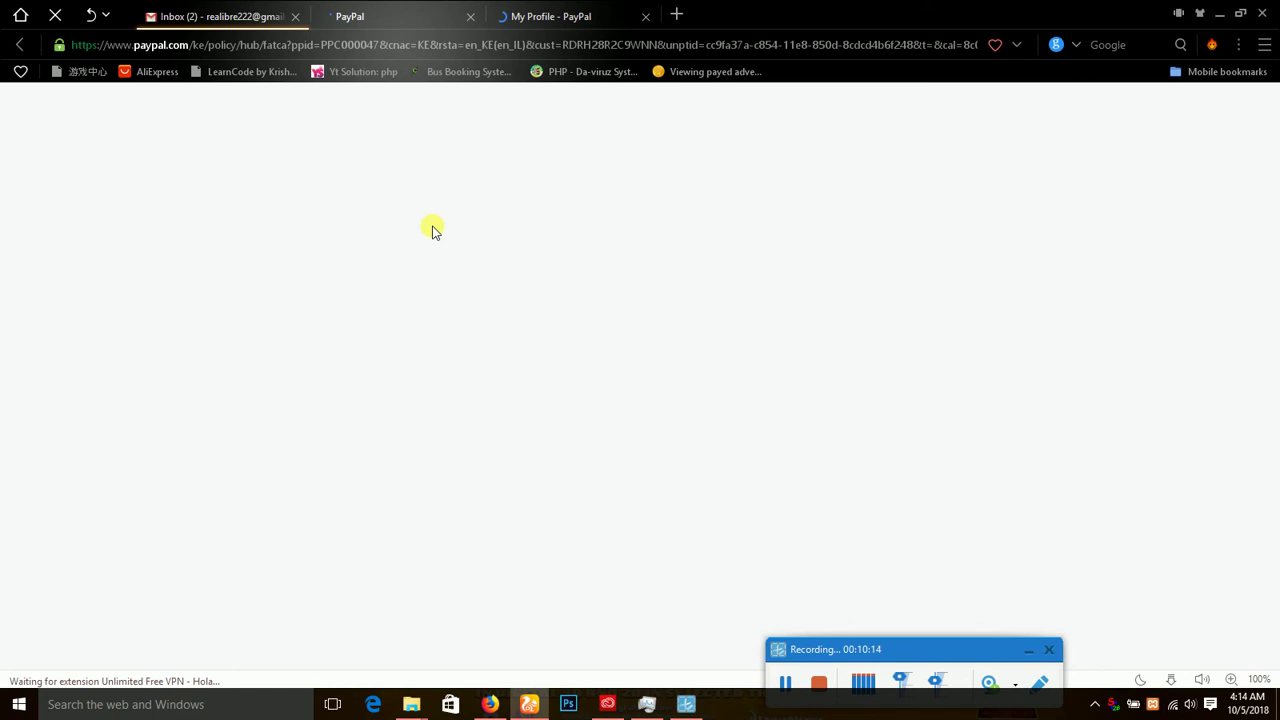
{"action": "key", "text": "ctrl+shift+Tab"}
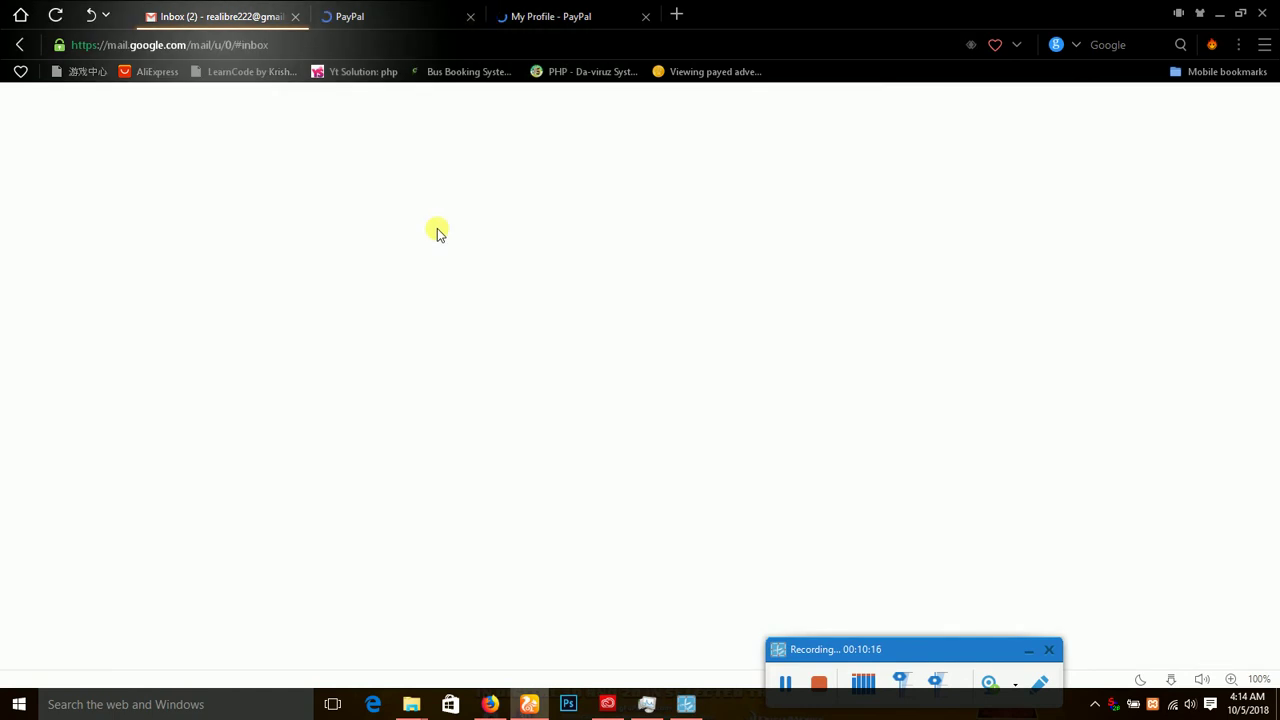
Follow Get Started Now in the 'Set Up Your PayPal Business Account' email, then return to the inbox.
{"action": "left_click", "coordinate": [546, 10]}
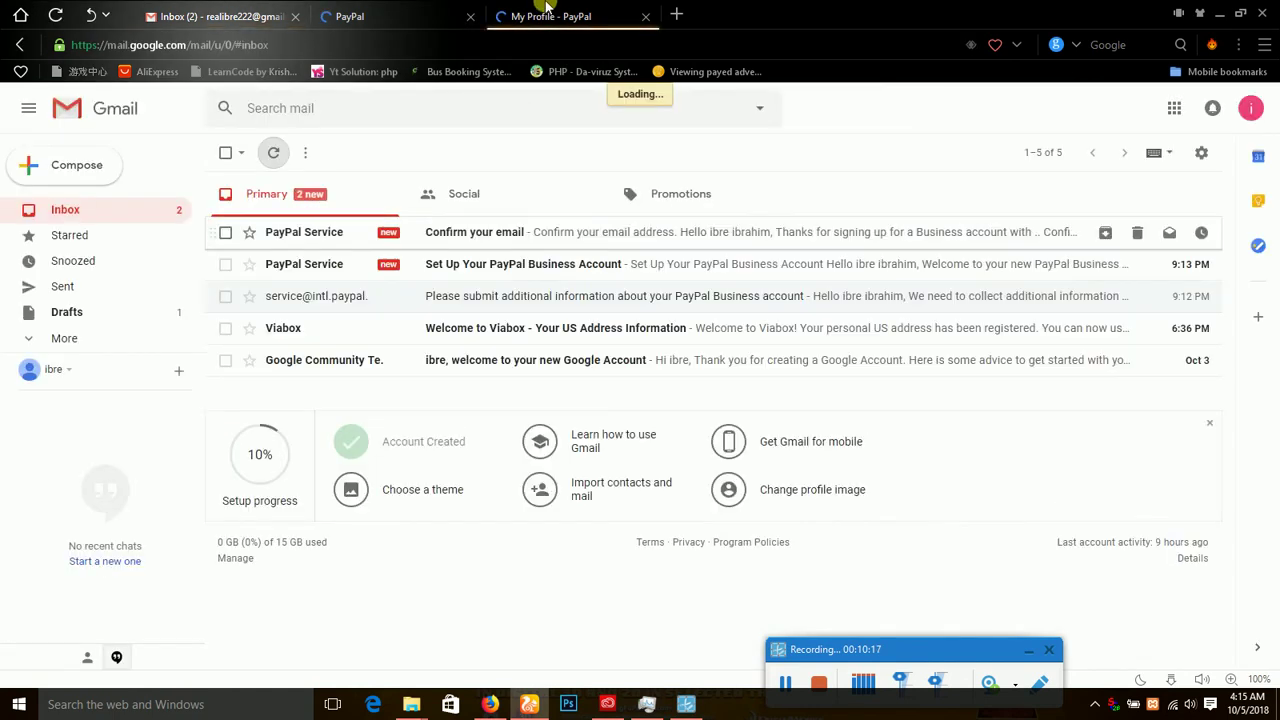
{"action": "left_click", "coordinate": [212, 8]}
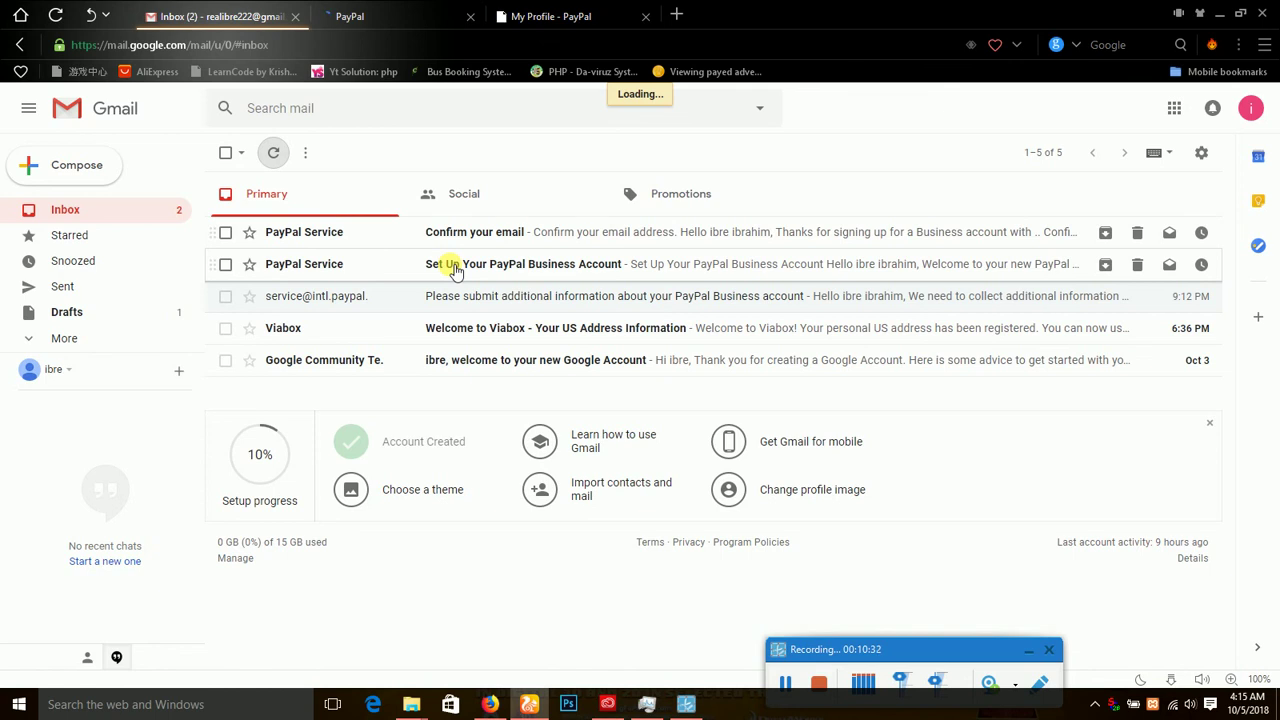
{"action": "left_click", "coordinate": [455, 270]}
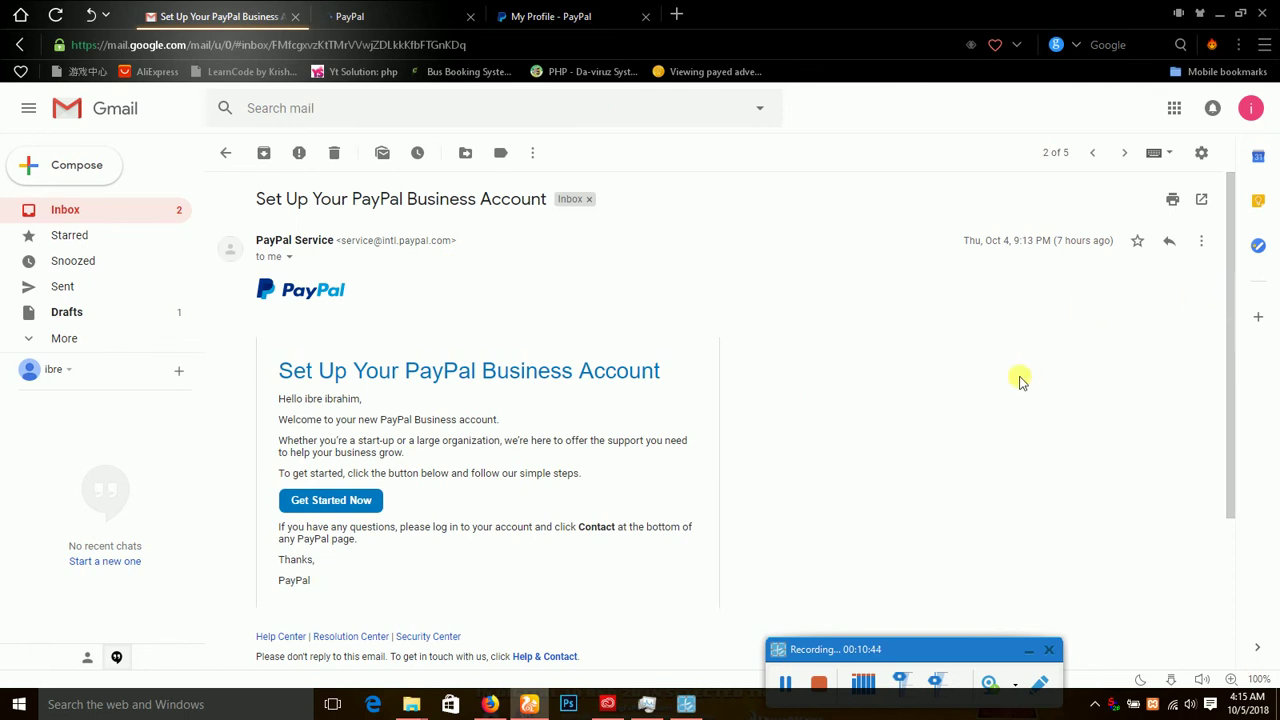
{"action": "left_click", "coordinate": [318, 505]}
{"action": "scroll", "coordinate": [318, 505], "scroll_direction": "down", "scroll_amount": 1}
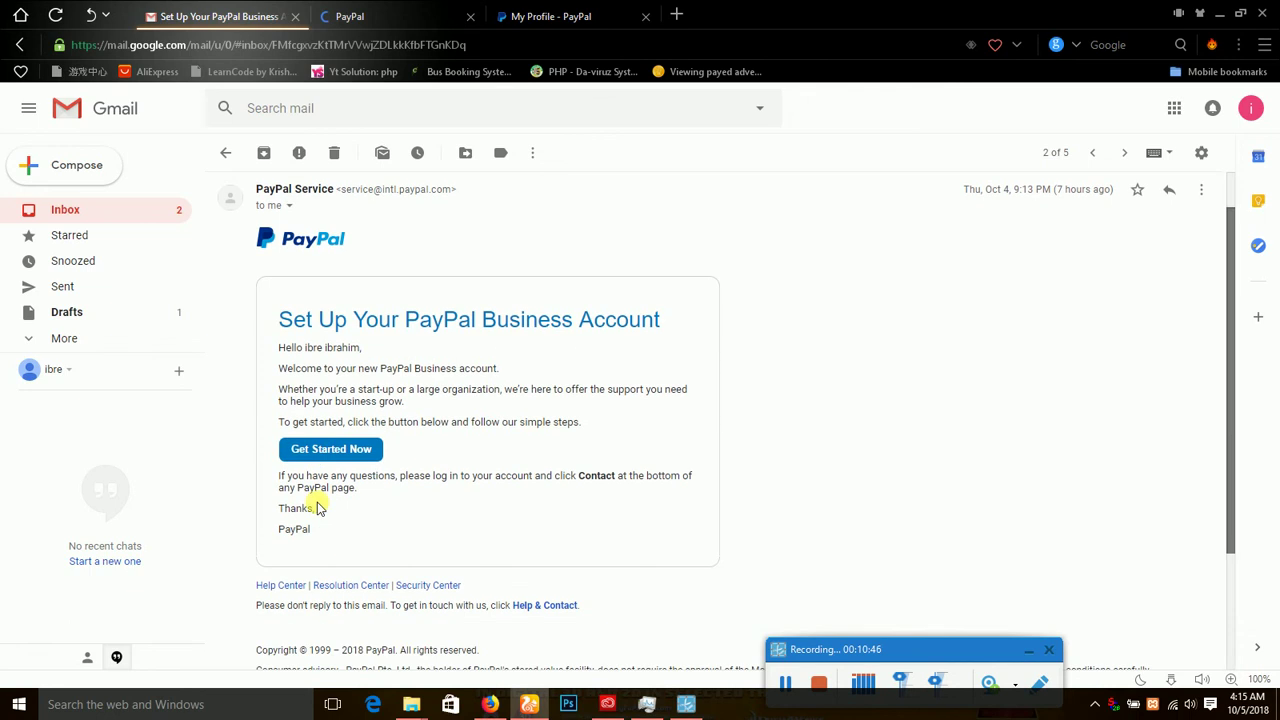
{"action": "left_click", "coordinate": [331, 452]}
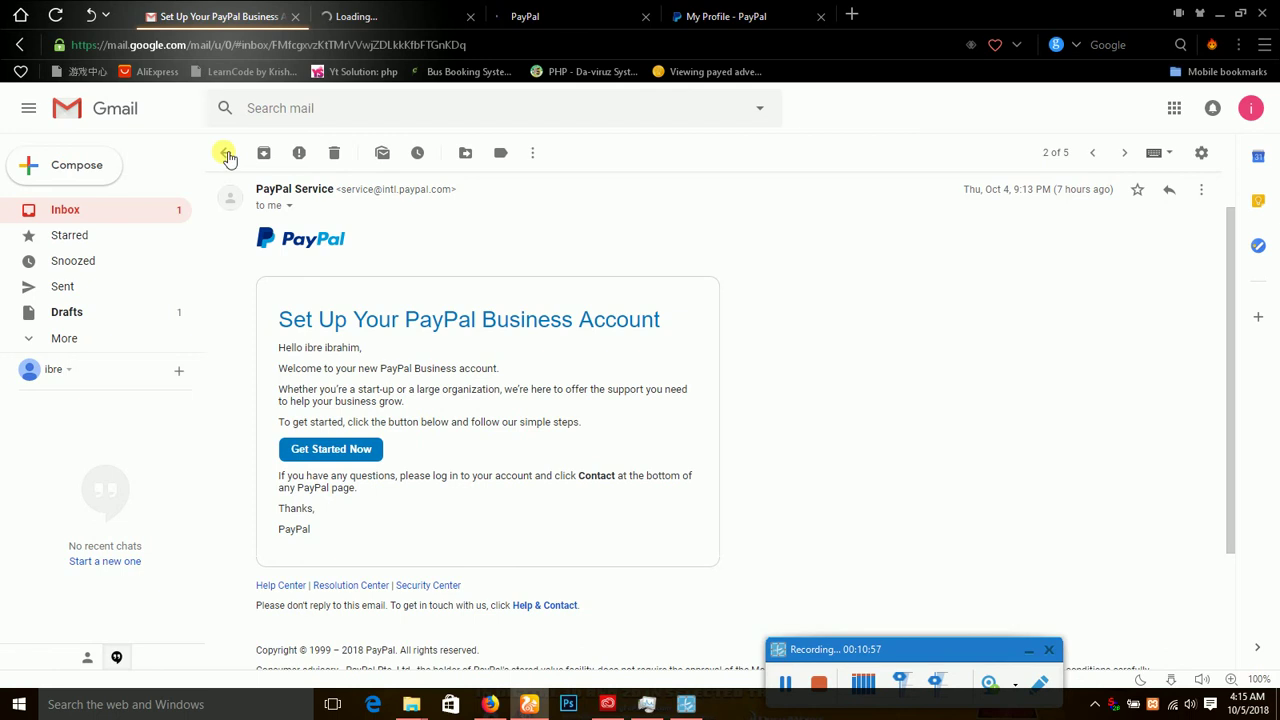
{"action": "left_click", "coordinate": [227, 155]}
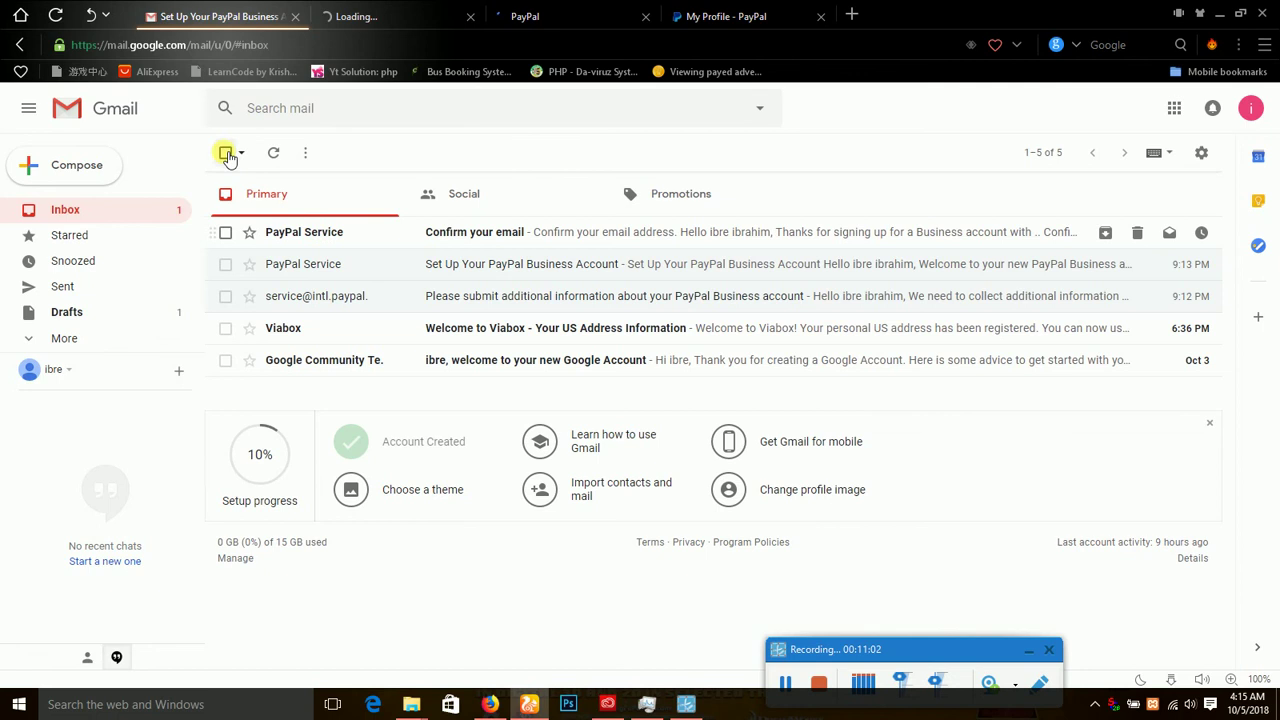
Follow Confirm Your Email in PayPal's 'Confirm your email' message and switch to the resulting PayPal tab.
{"action": "left_click", "coordinate": [481, 233]}
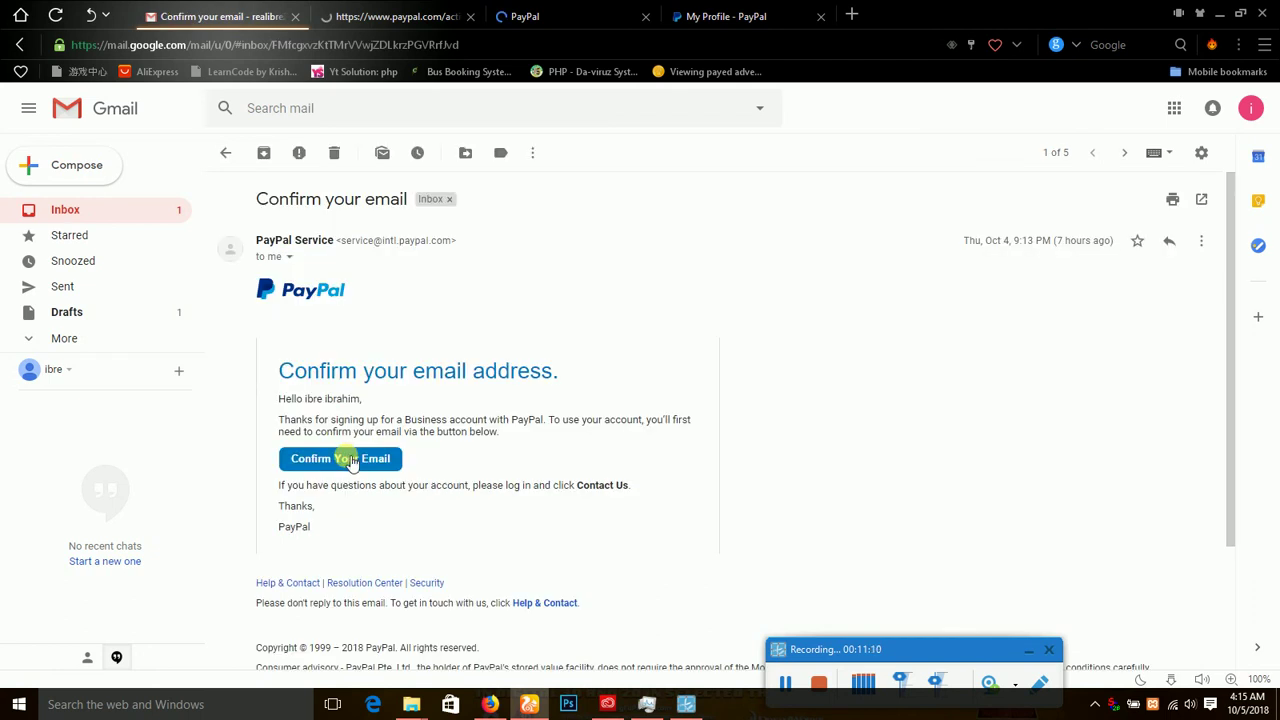
{"action": "left_click", "coordinate": [340, 458]}
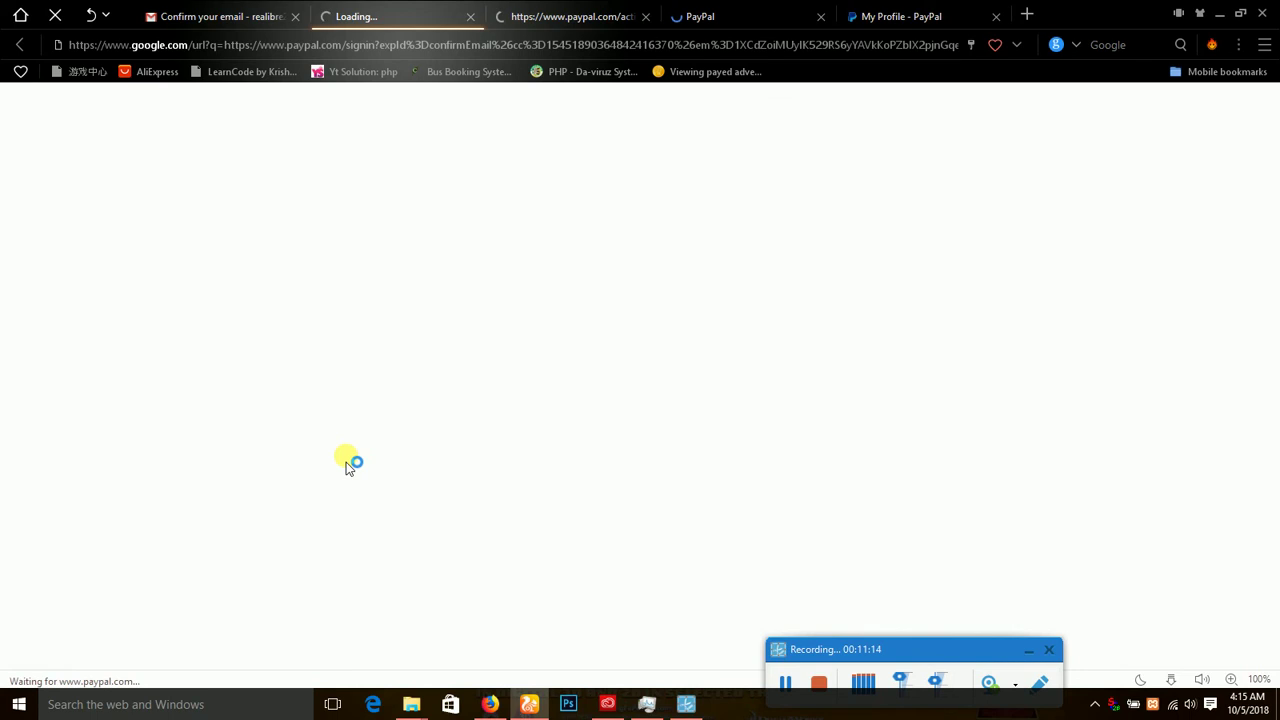
{"action": "left_click", "coordinate": [212, 12]}
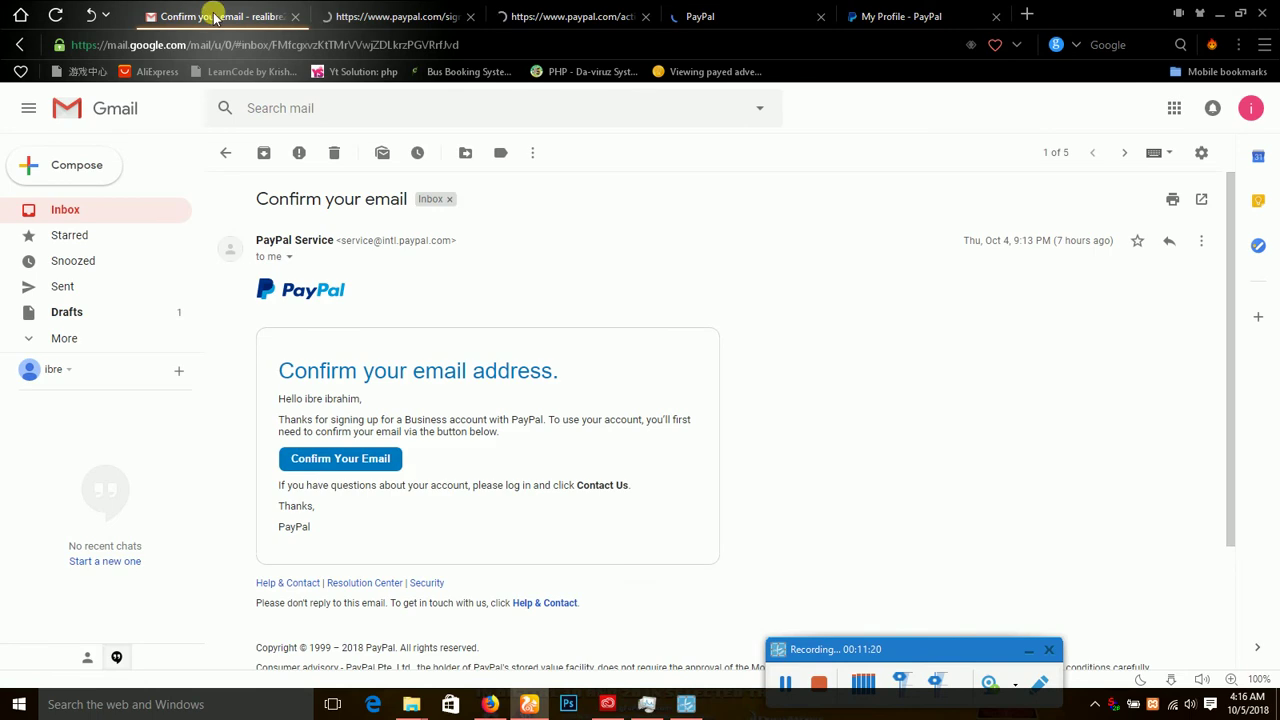
{"action": "left_click", "coordinate": [228, 154]}
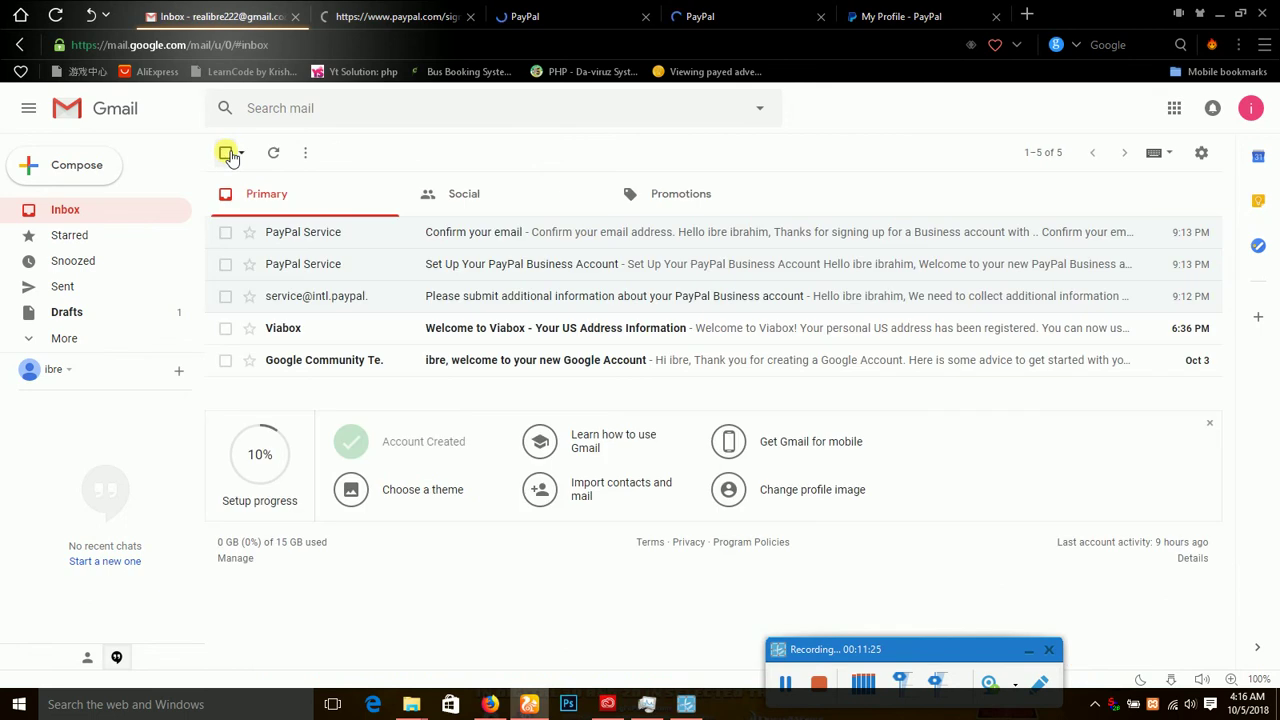
{"action": "left_click", "coordinate": [365, 10]}
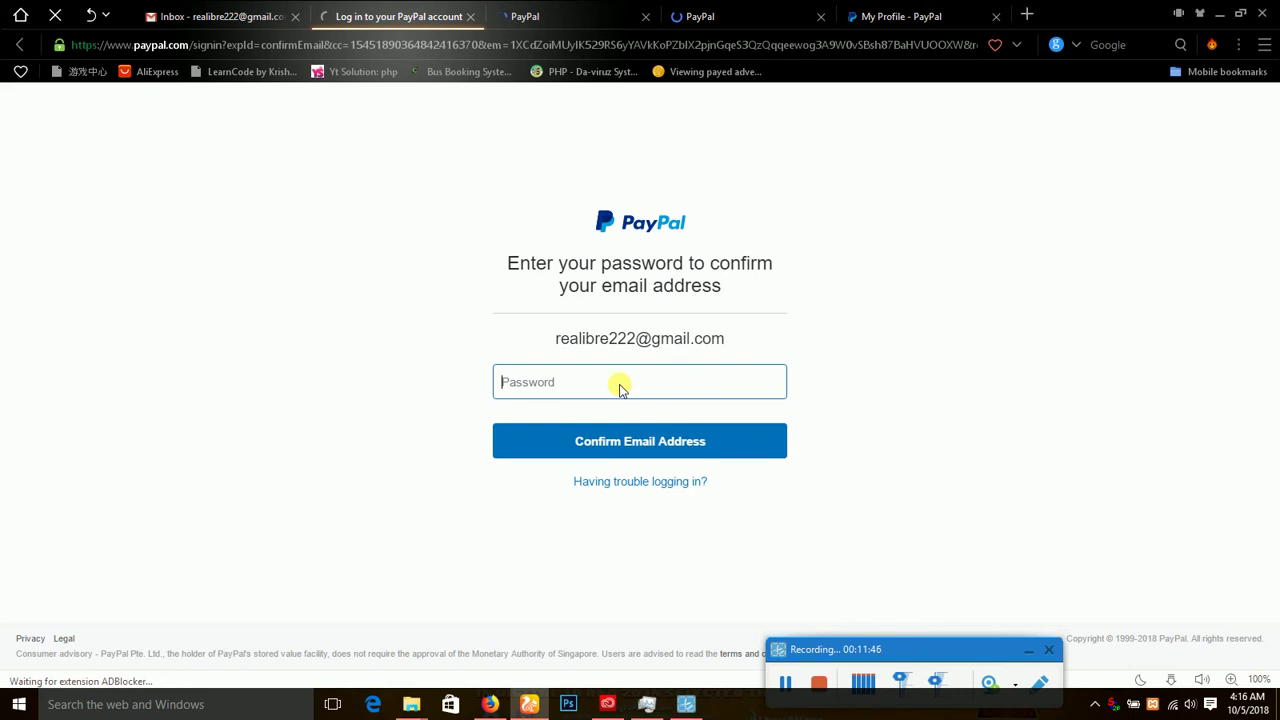
Enter the account password on the Confirm Email Address form and submit it.
{"action": "type", "text": "••••••••••"}
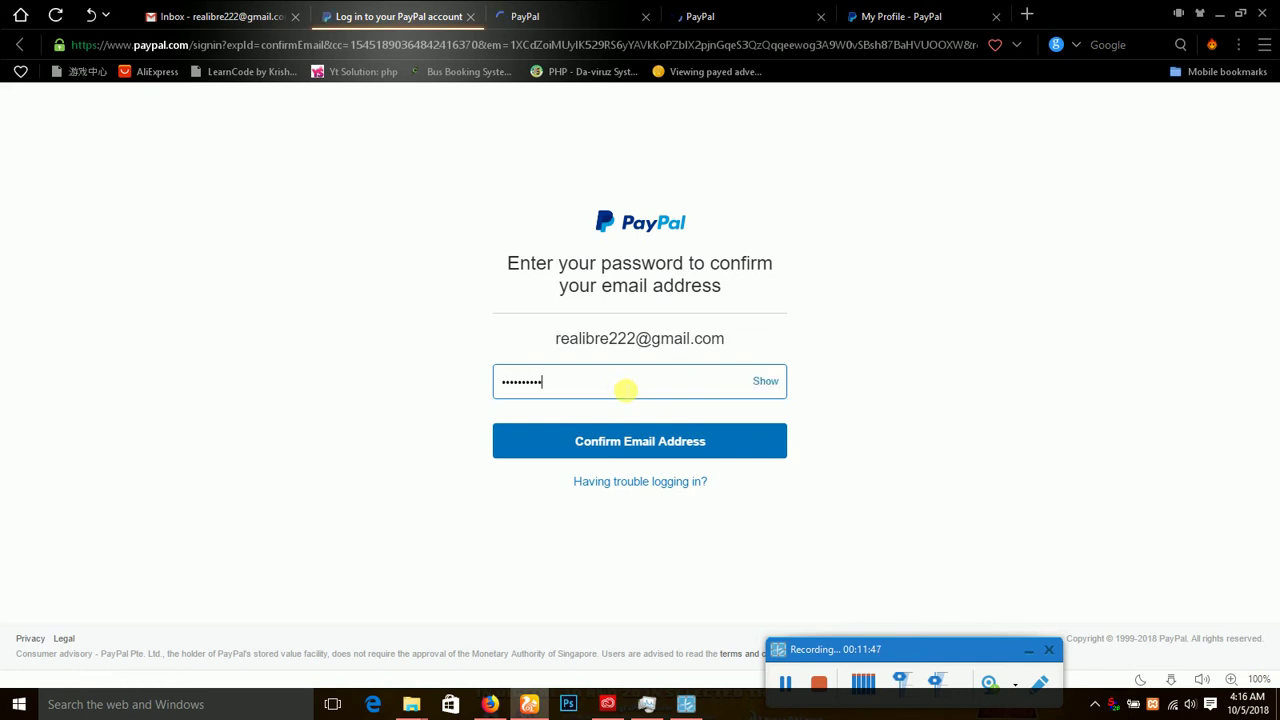
{"action": "key", "text": "Return"}
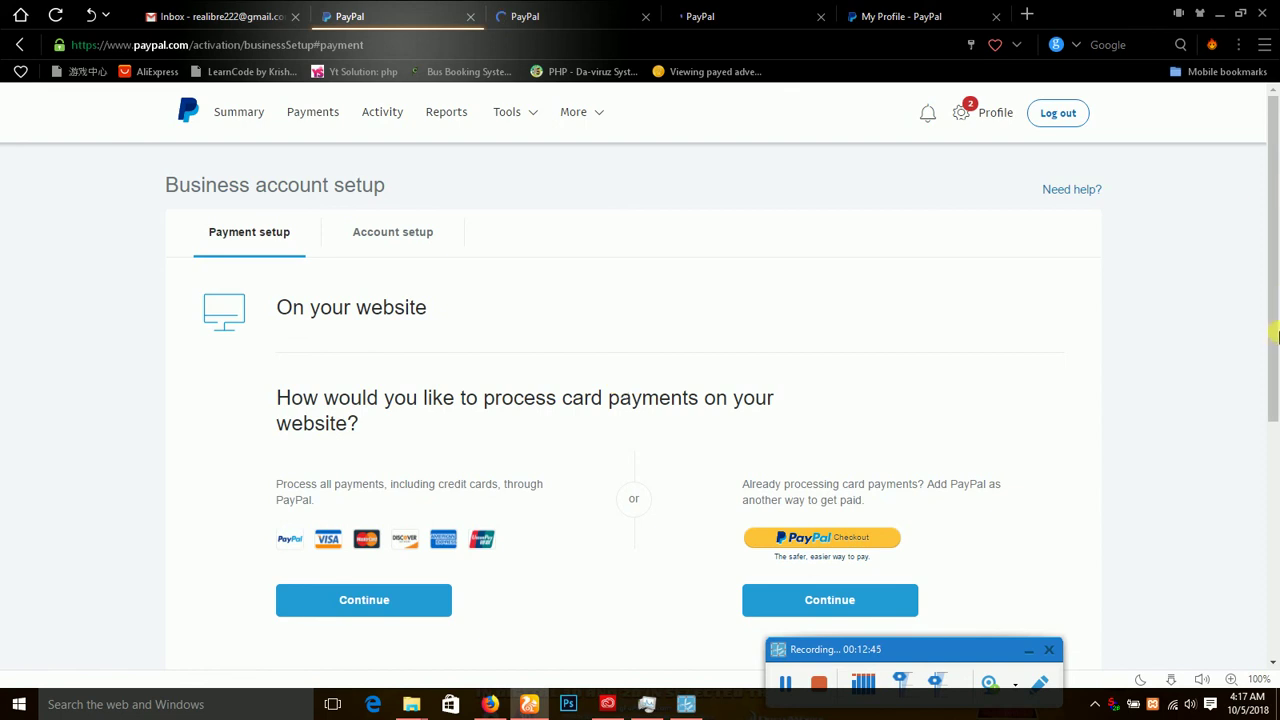
Scroll the setup page, then bring the next loading PayPal tab to the front.
{"action": "scroll", "coordinate": [1276, 336], "scroll_direction": "down", "scroll_amount": 3}
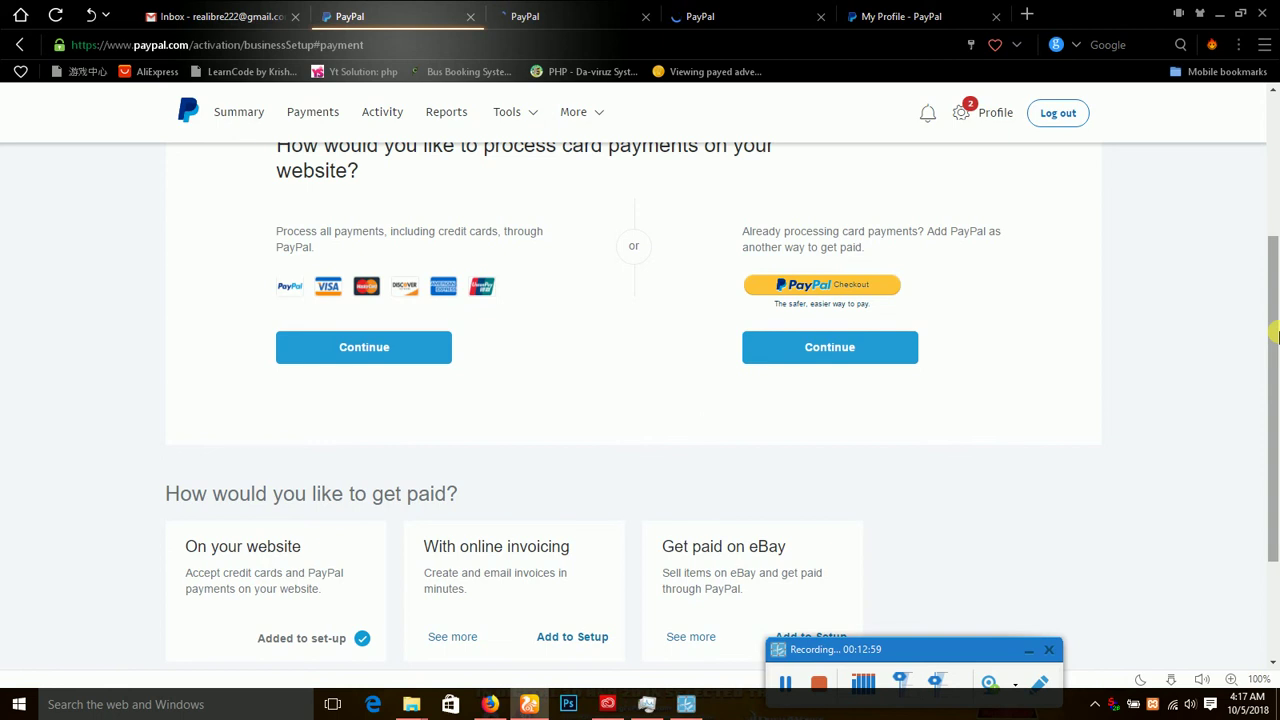
{"action": "left_click_drag", "start_coordinate": [1277, 335], "coordinate": [1277, 183]}
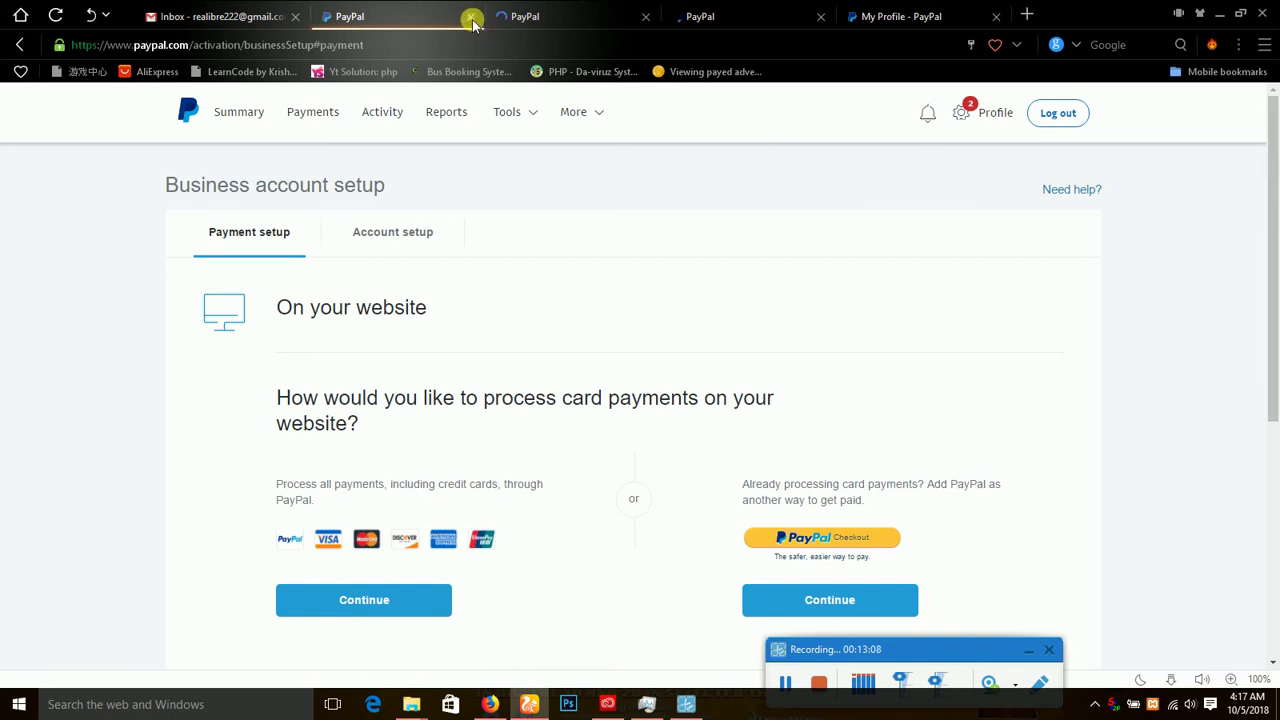
{"action": "left_click", "coordinate": [509, 17]}
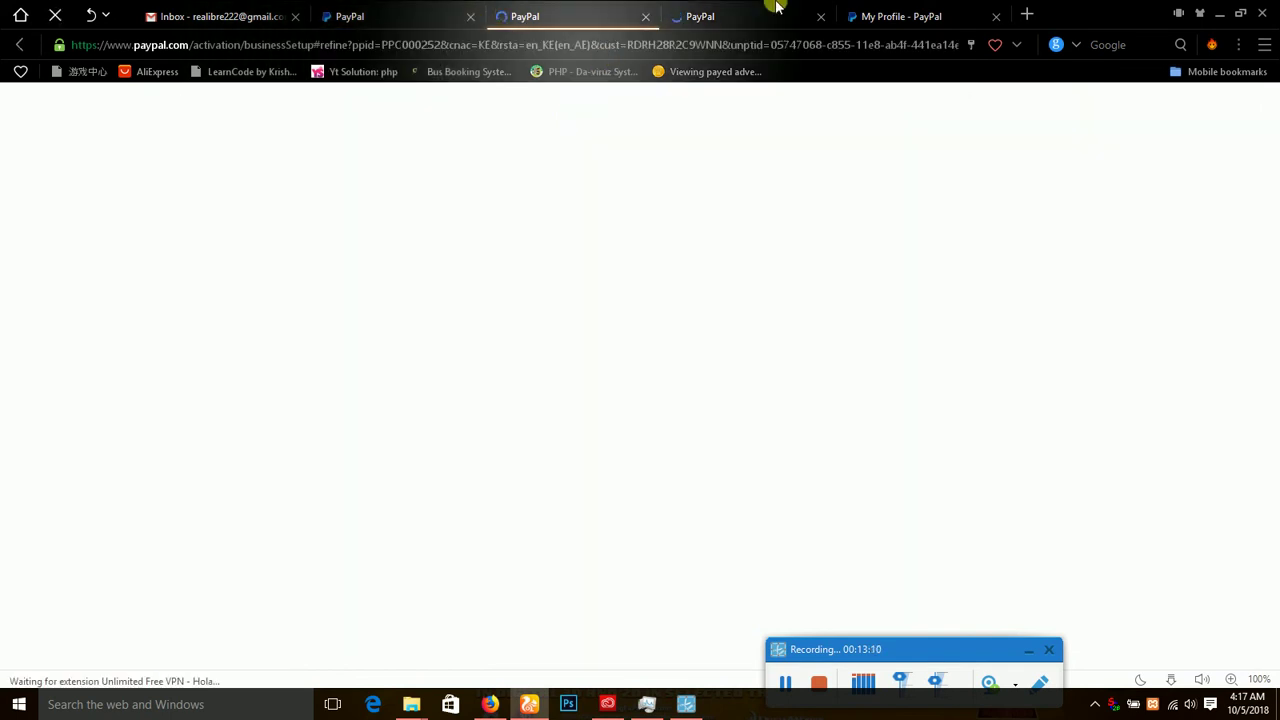
On My Profile, request confirmation of the email and review the business name, address and phone.
{"action": "left_click", "coordinate": [897, 10]}
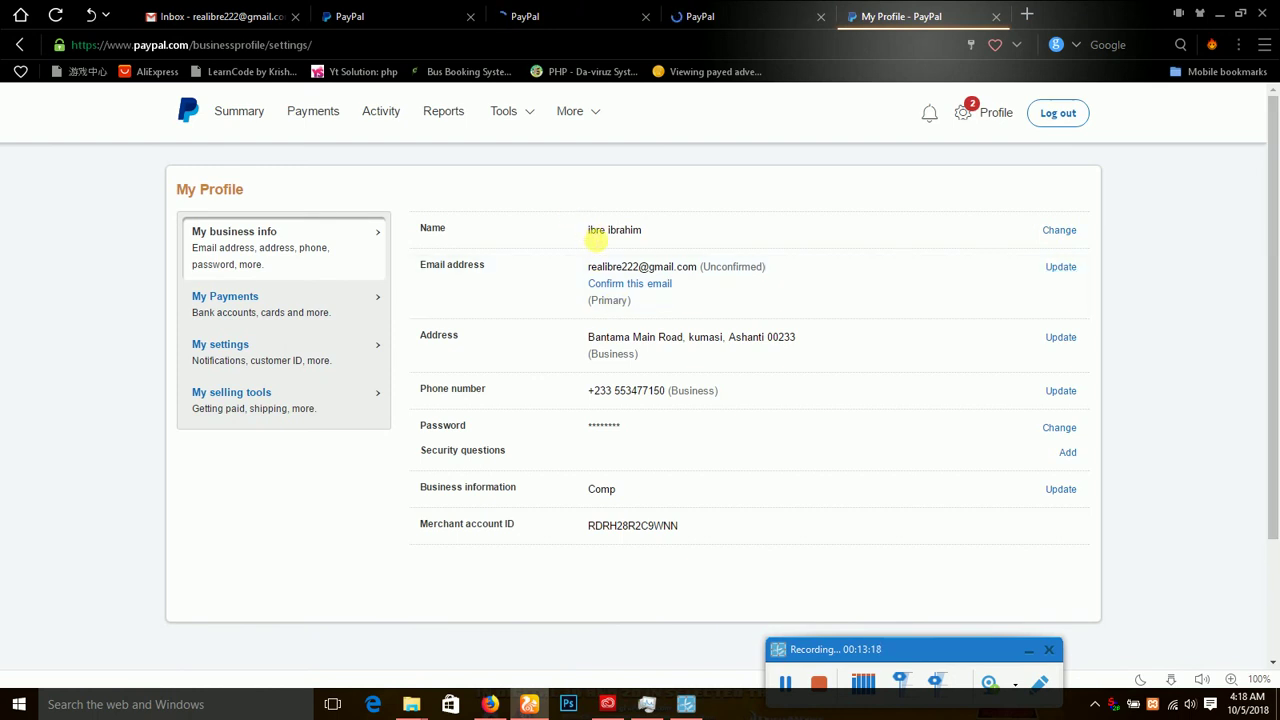
{"action": "left_click", "coordinate": [624, 292]}
{"action": "left_click_drag", "start_coordinate": [848, 650], "coordinate": [859, 546]}
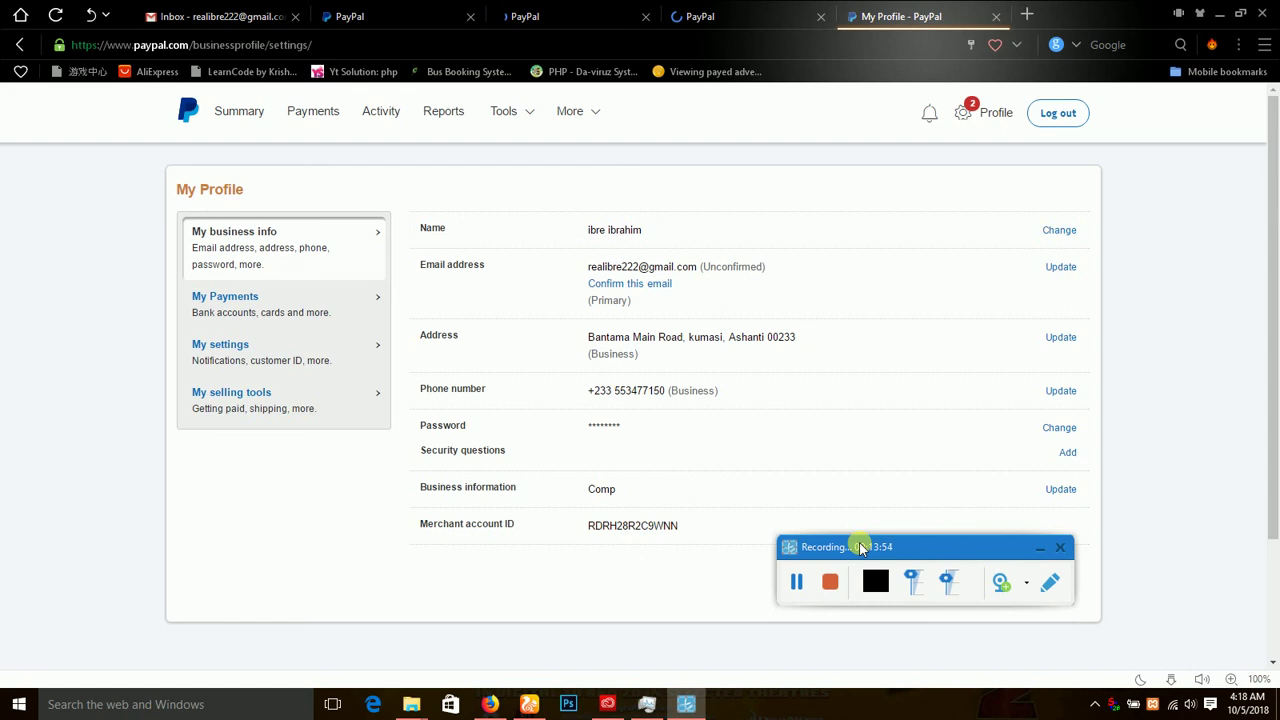